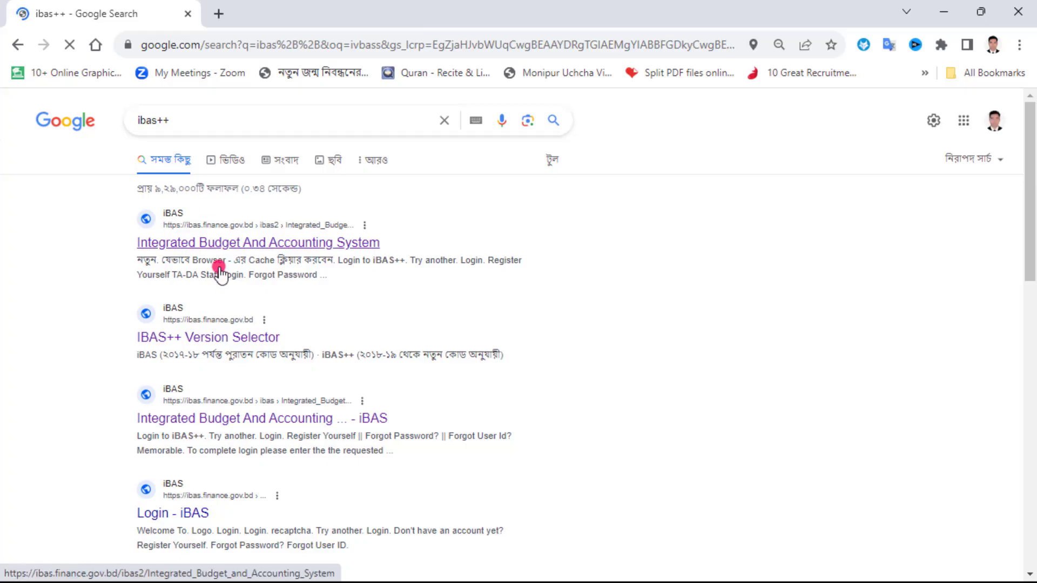
Open the iBAS++ site for the new codes from 2018-19 and log in with the user ID, password and captcha text
{"action": "left_click", "coordinate": [248, 340]}
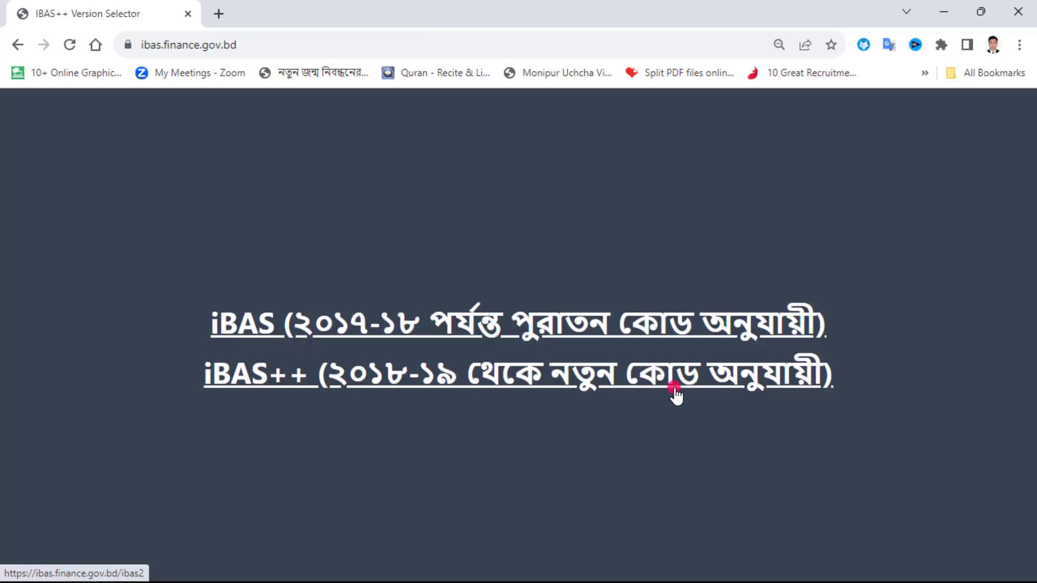
{"action": "left_click", "coordinate": [557, 377]}
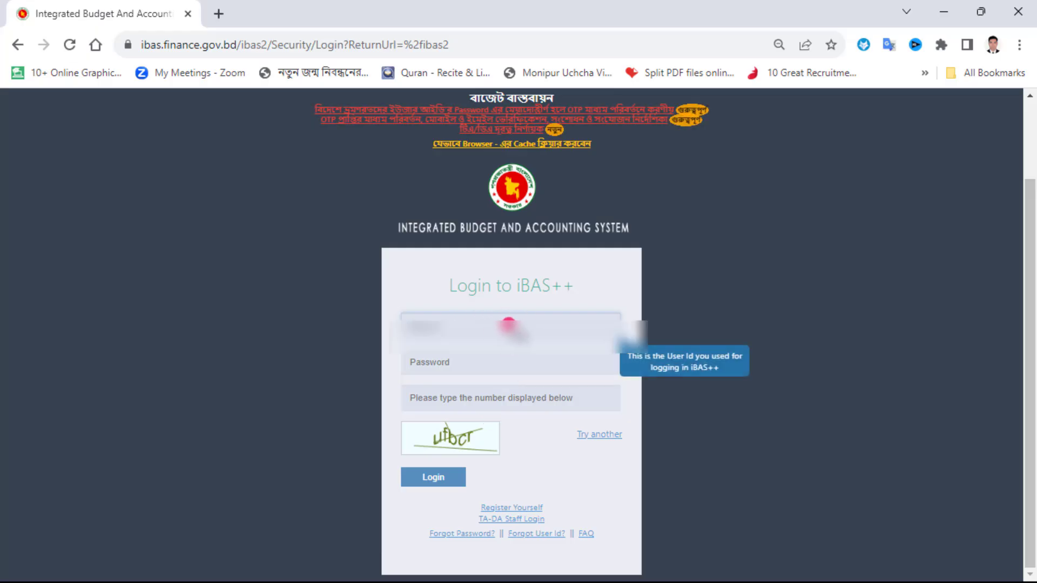
{"action": "left_click", "coordinate": [427, 479]}
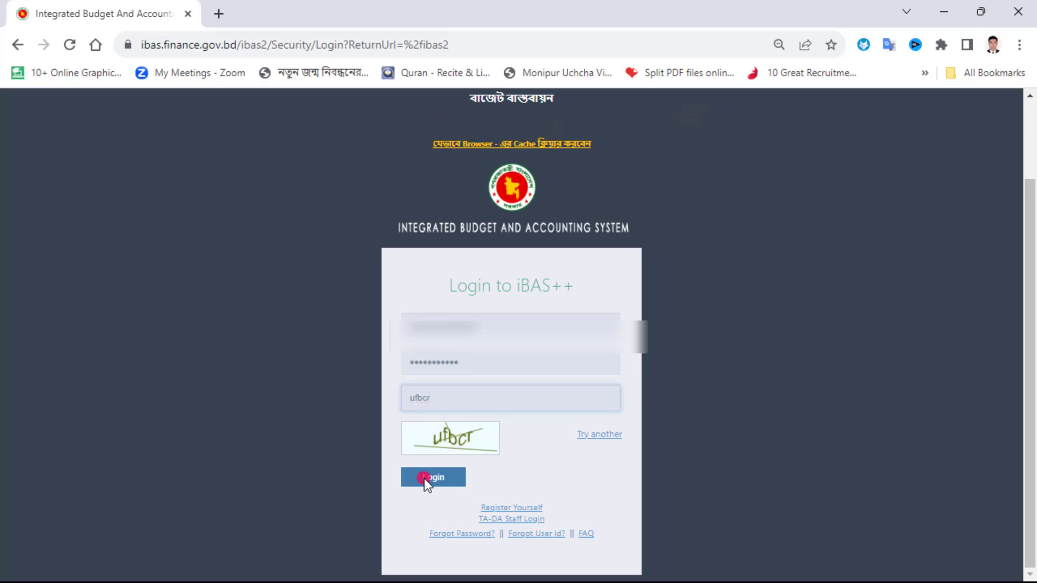
{"action": "left_click", "coordinate": [423, 479]}
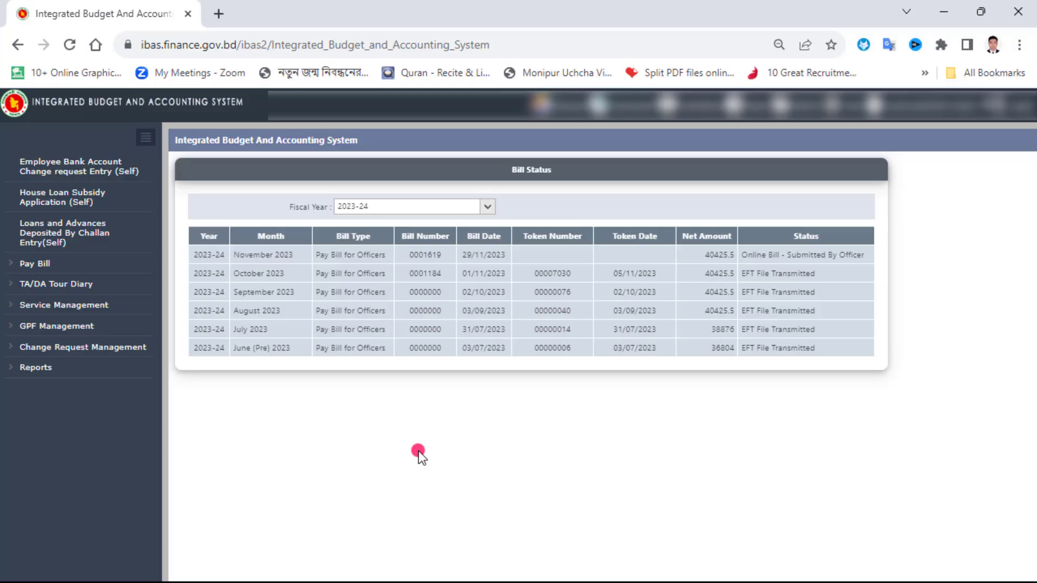
Open the self tour diary entry form under TA/DA and set the departure date and time to 04/11/2023 07:00
{"action": "left_click", "coordinate": [68, 286]}
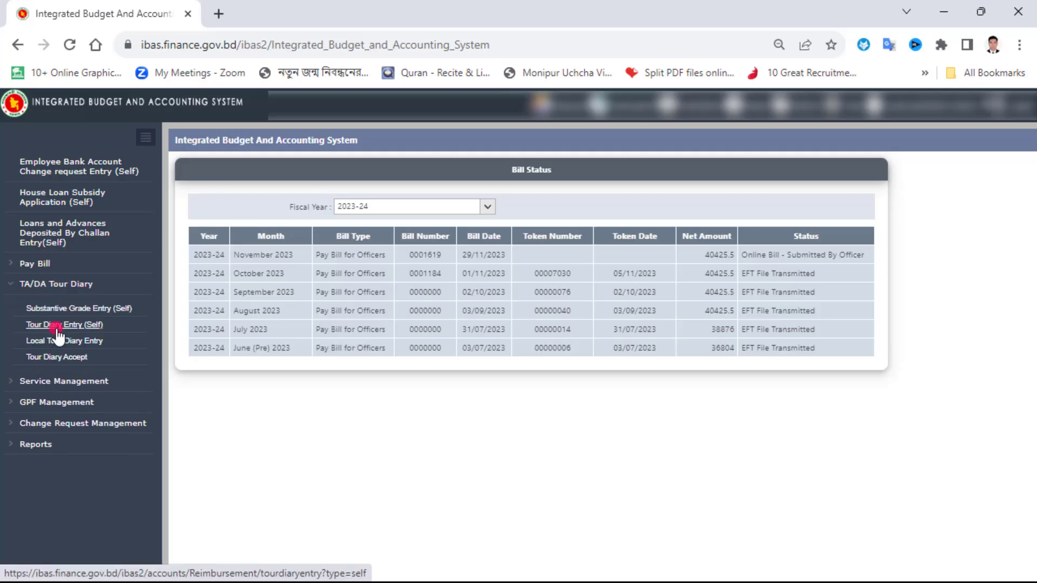
{"action": "left_click", "coordinate": [81, 326]}
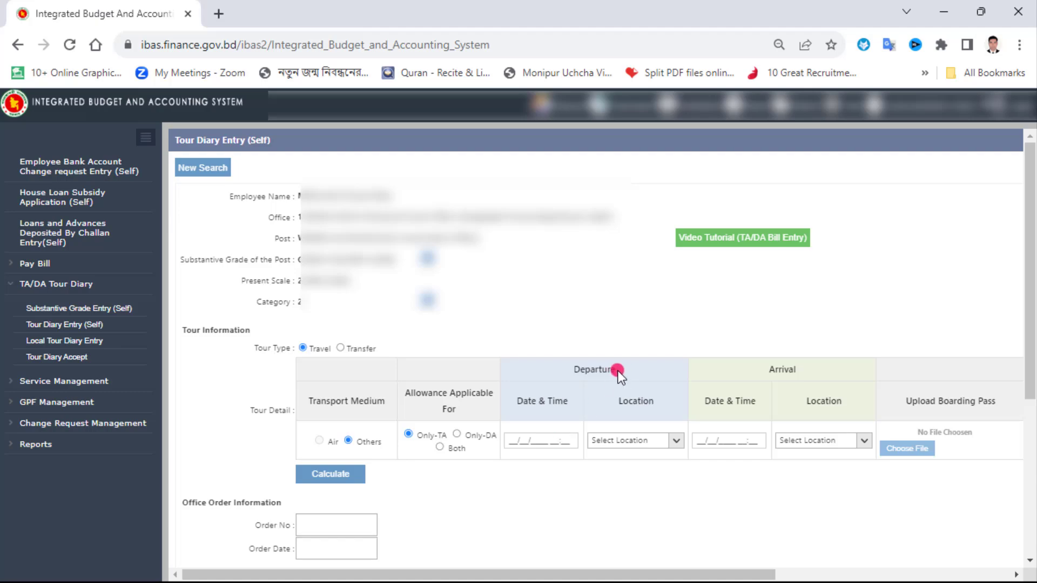
{"action": "left_click", "coordinate": [629, 446]}
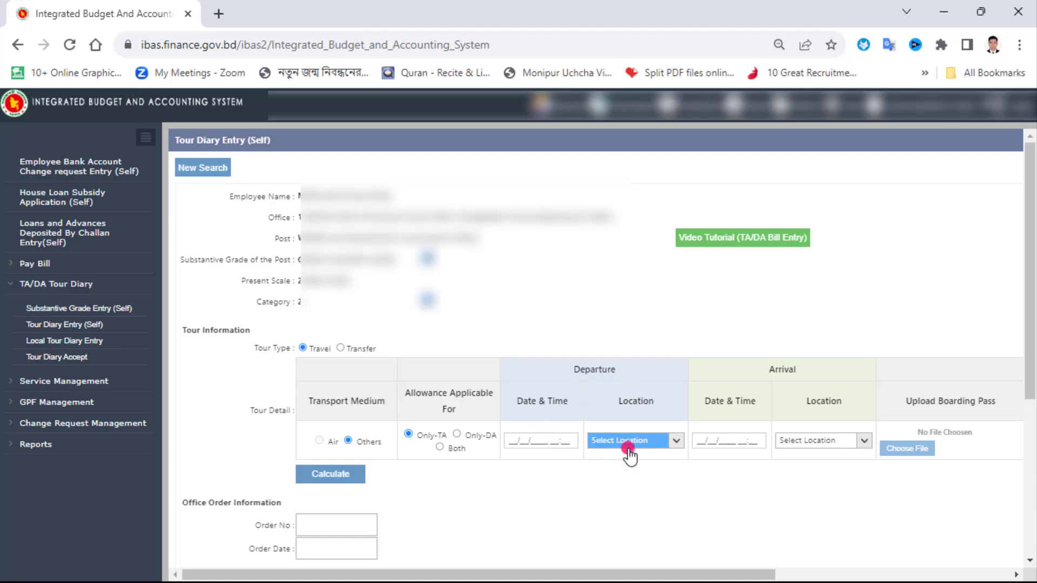
{"action": "left_click", "coordinate": [559, 441]}
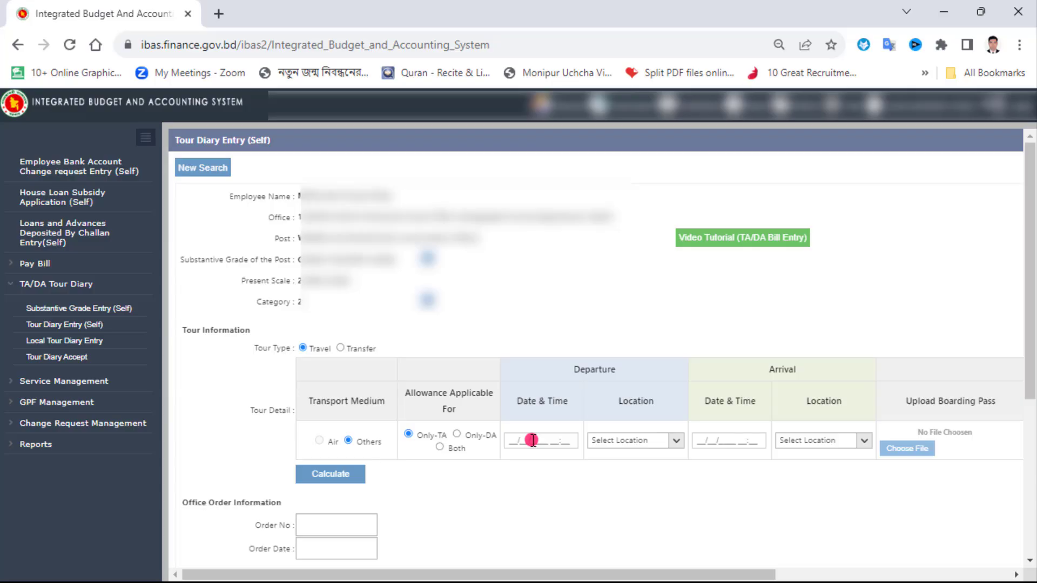
{"action": "left_click", "coordinate": [533, 440]}
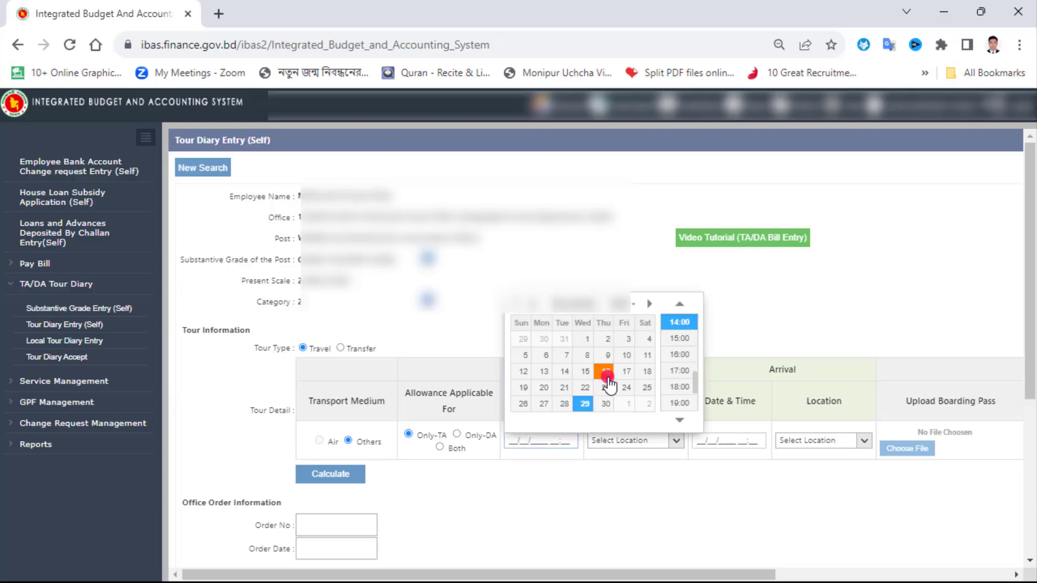
{"action": "left_click", "coordinate": [644, 347]}
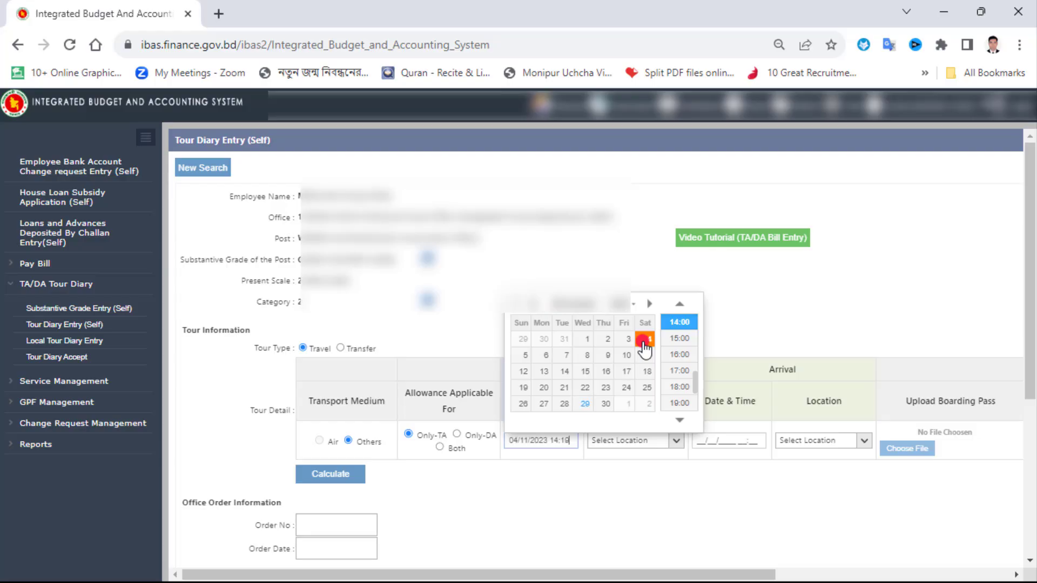
{"action": "scroll", "coordinate": [678, 359], "scroll_direction": "up", "scroll_amount": 3}
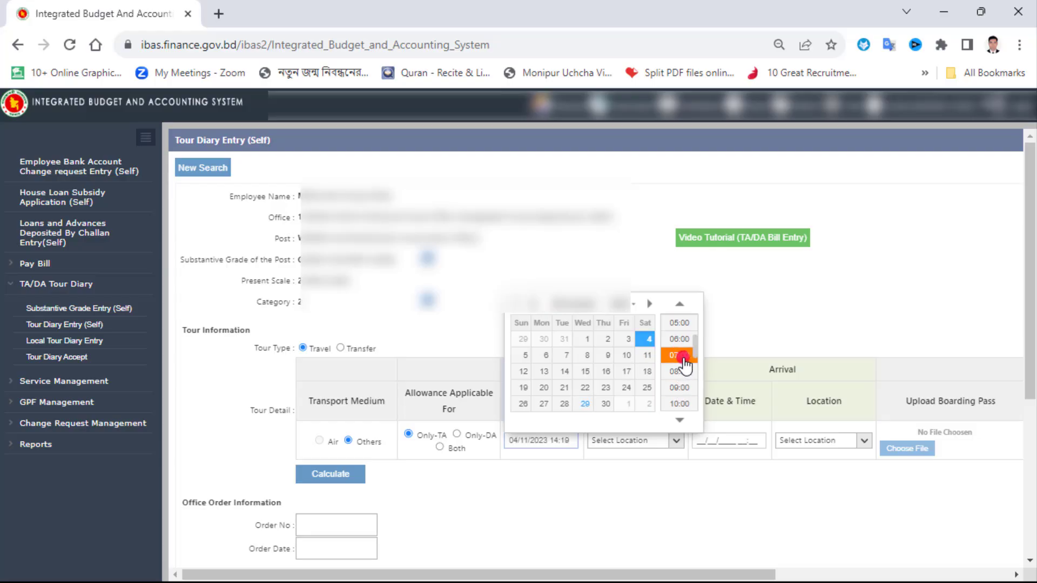
{"action": "left_click", "coordinate": [679, 356]}
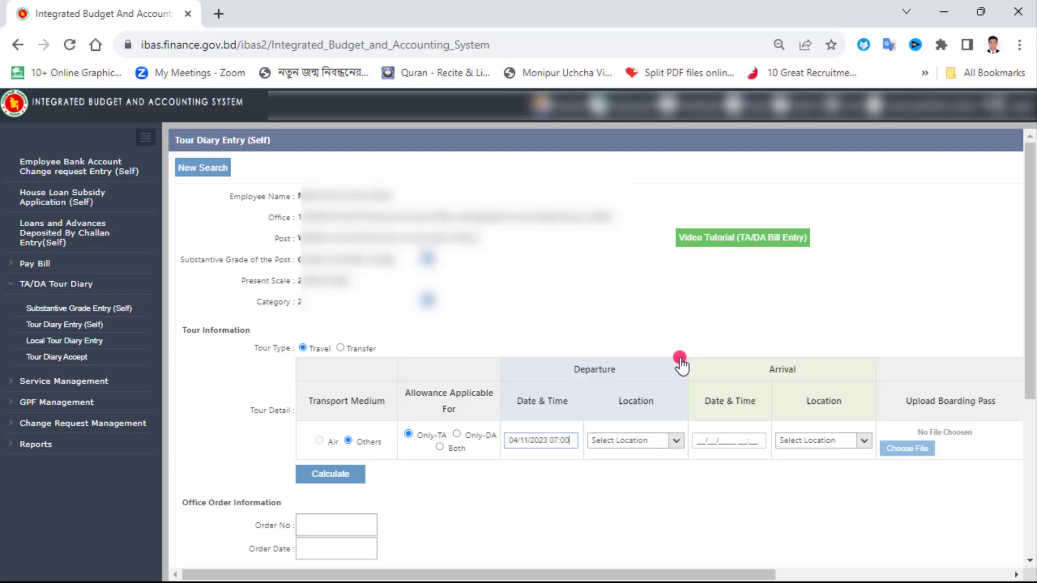
Set the departure location to Sunamganj, Sunamganj Sadar
{"action": "left_click", "coordinate": [676, 440]}
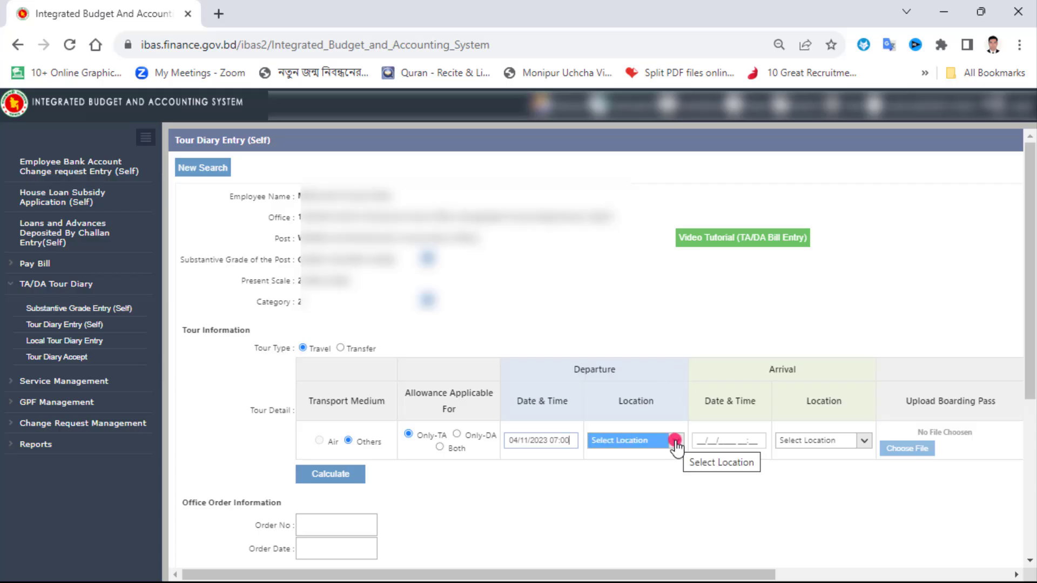
{"action": "left_click", "coordinate": [676, 441]}
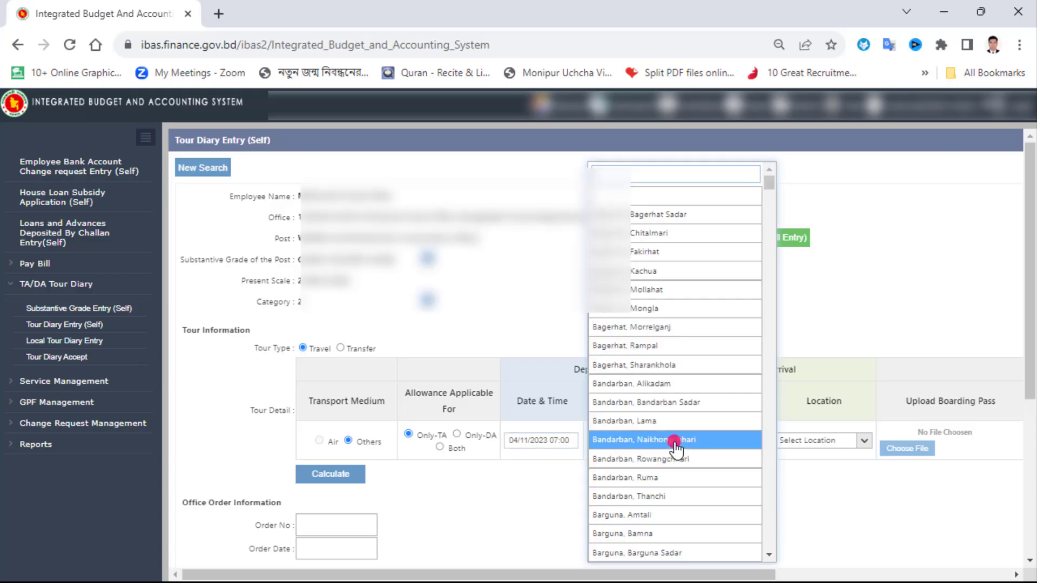
{"action": "scroll", "coordinate": [672, 437], "scroll_direction": "down", "scroll_amount": 6}
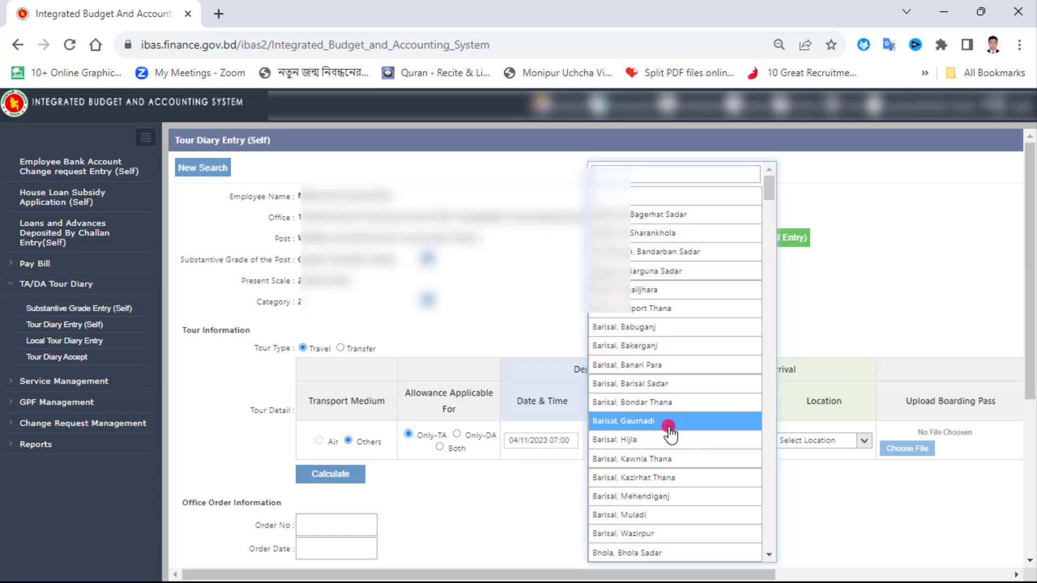
{"action": "type", "text": "suna"}
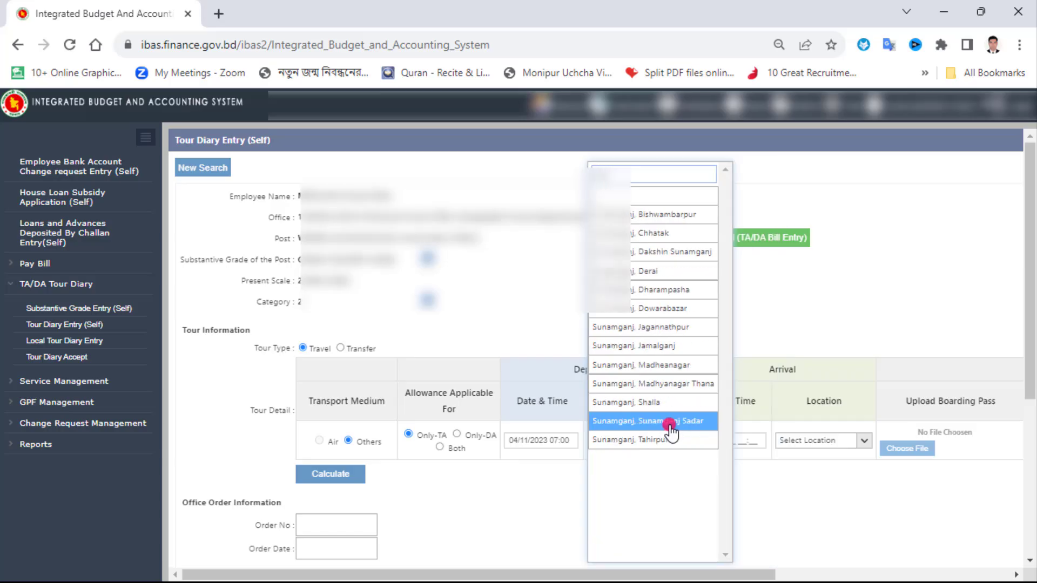
{"action": "left_click", "coordinate": [672, 422]}
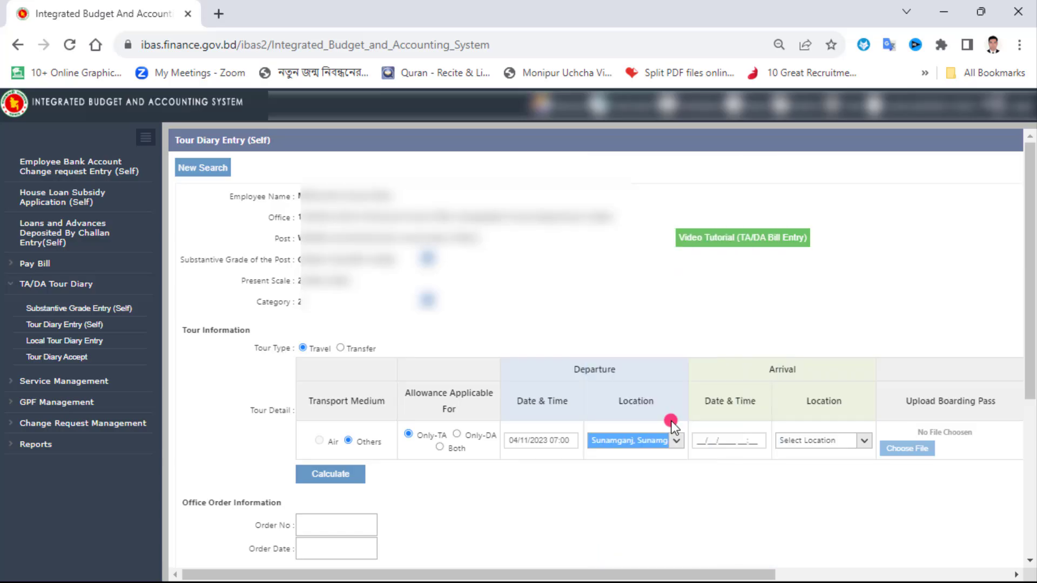
Set the arrival date and time of the trip to 04/11/2023 17:00
{"action": "left_click", "coordinate": [779, 371]}
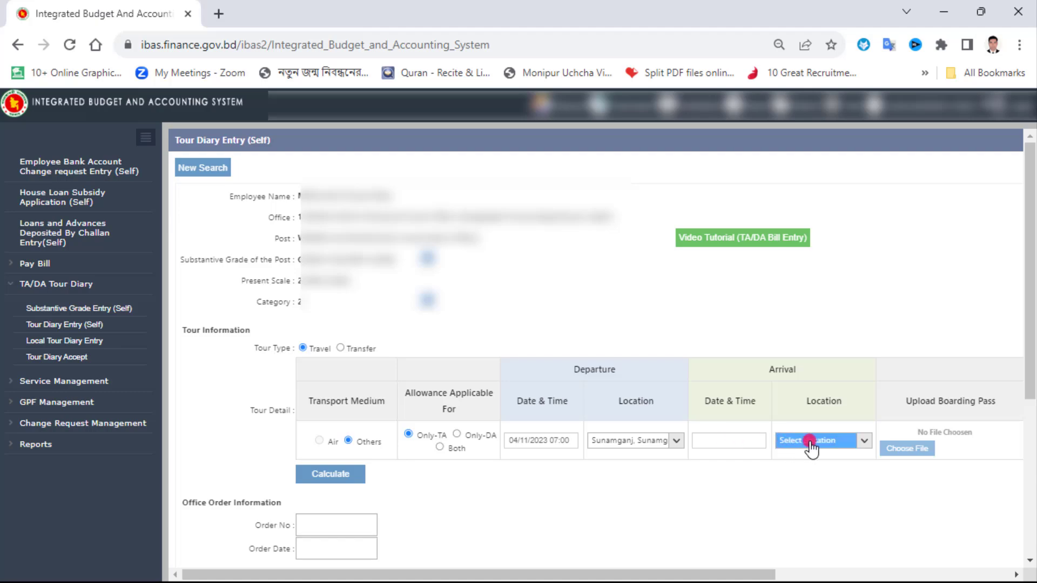
{"action": "left_click", "coordinate": [716, 442]}
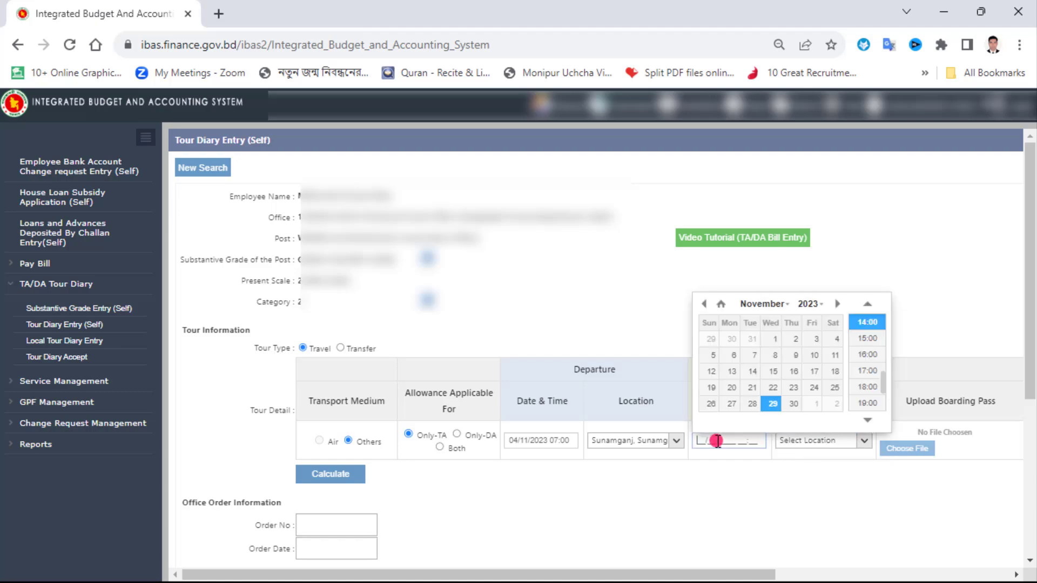
{"action": "left_click", "coordinate": [835, 341]}
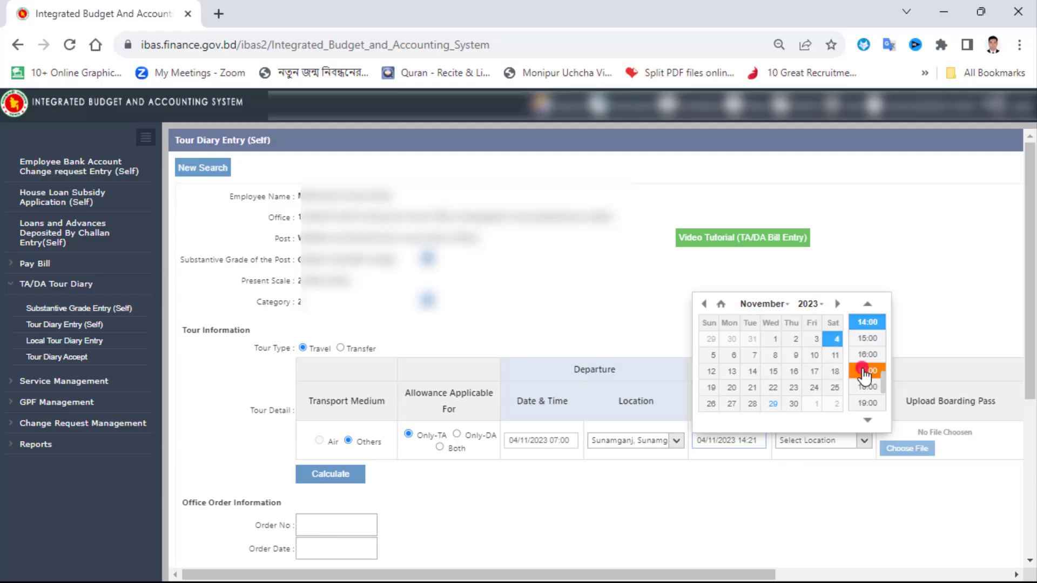
{"action": "scroll", "coordinate": [866, 372], "scroll_direction": "down", "scroll_amount": 2}
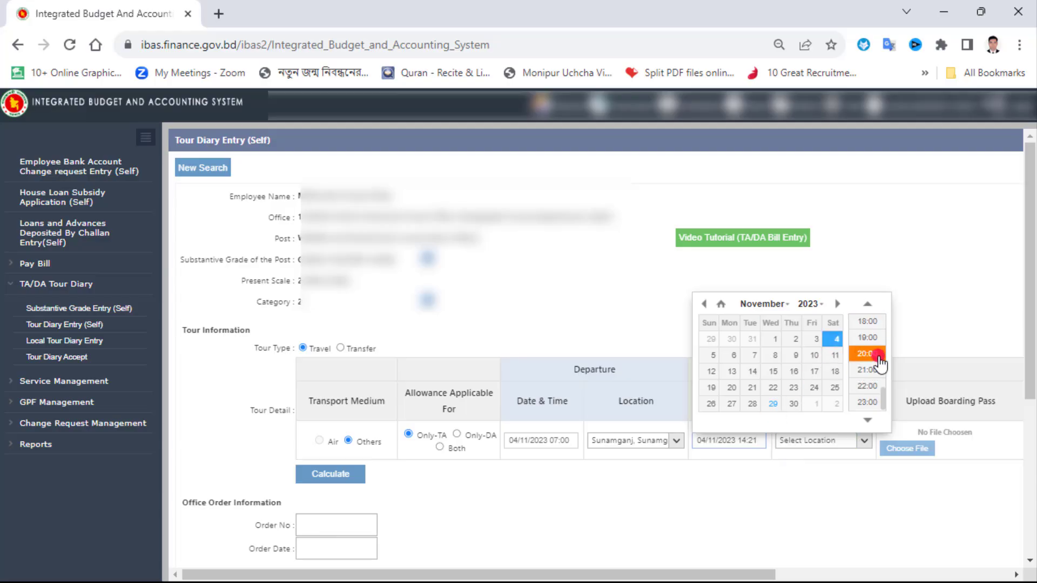
{"action": "scroll", "coordinate": [874, 378], "scroll_direction": "up", "scroll_amount": 2}
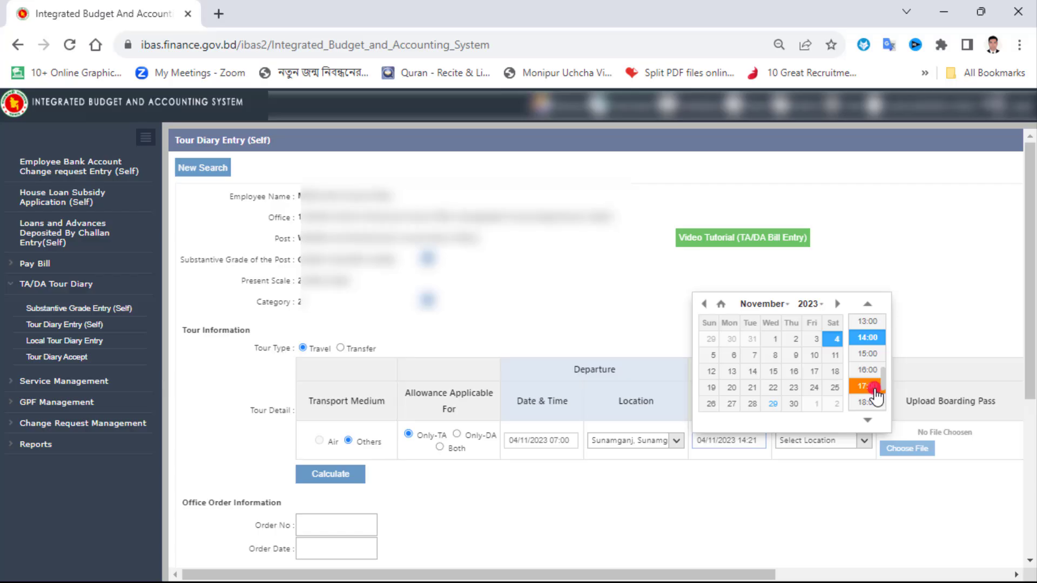
{"action": "left_click", "coordinate": [874, 390]}
Replace the earlier dhaka location search with gazi and set the arrival location to Gazipur, Gazipur Sadar
{"action": "left_click", "coordinate": [862, 442]}
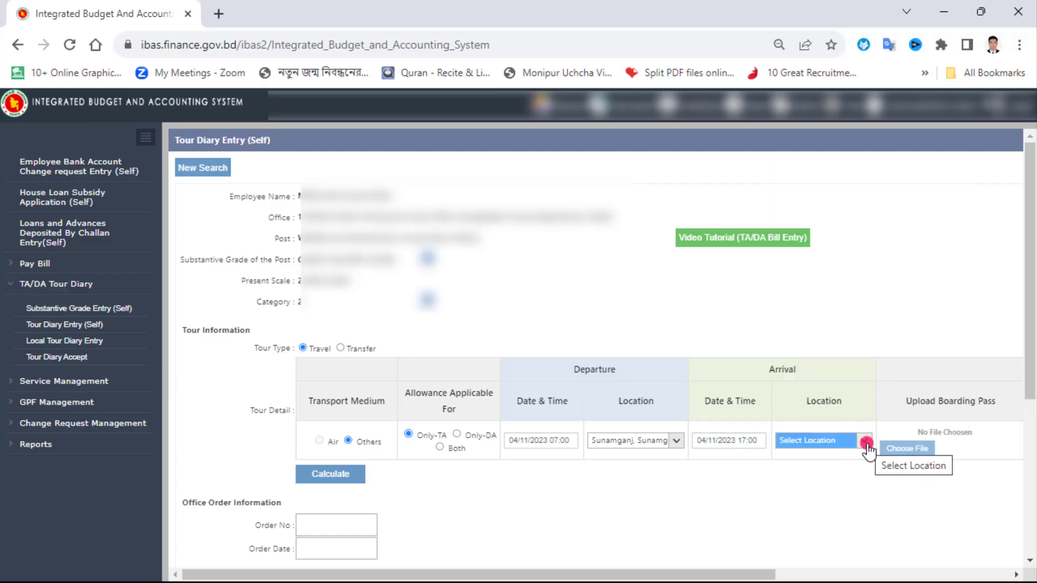
{"action": "left_click", "coordinate": [867, 444]}
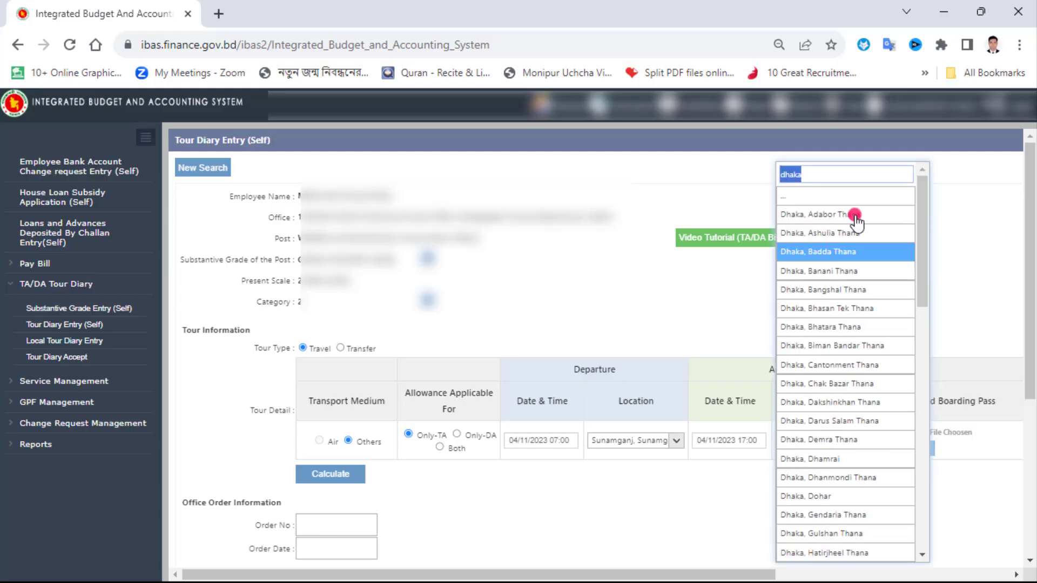
{"action": "left_click_drag", "start_coordinate": [791, 174], "coordinate": [739, 173]}
{"action": "key", "text": "BackSpace"}
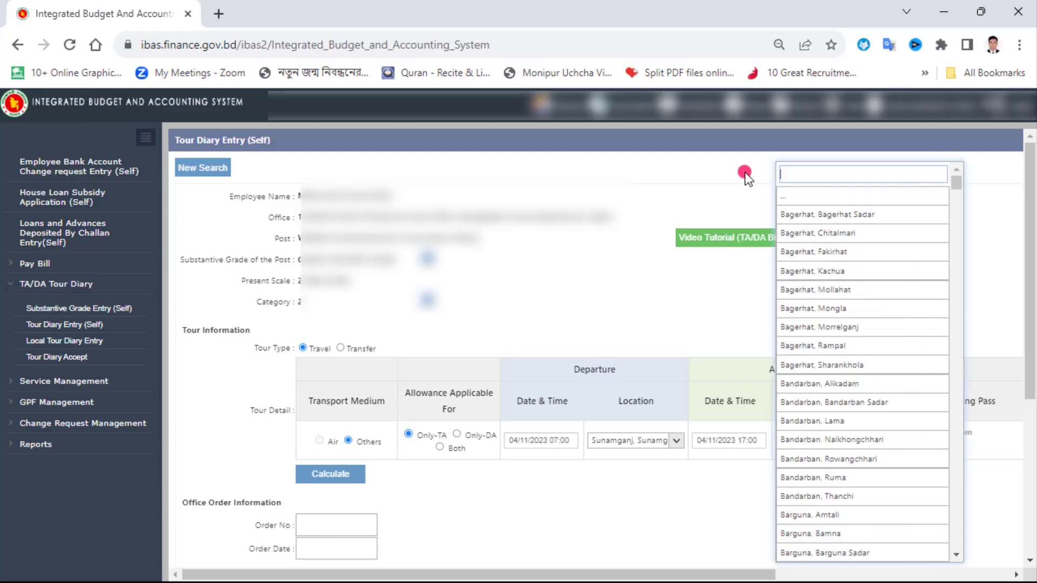
{"action": "type", "text": "gazi"}
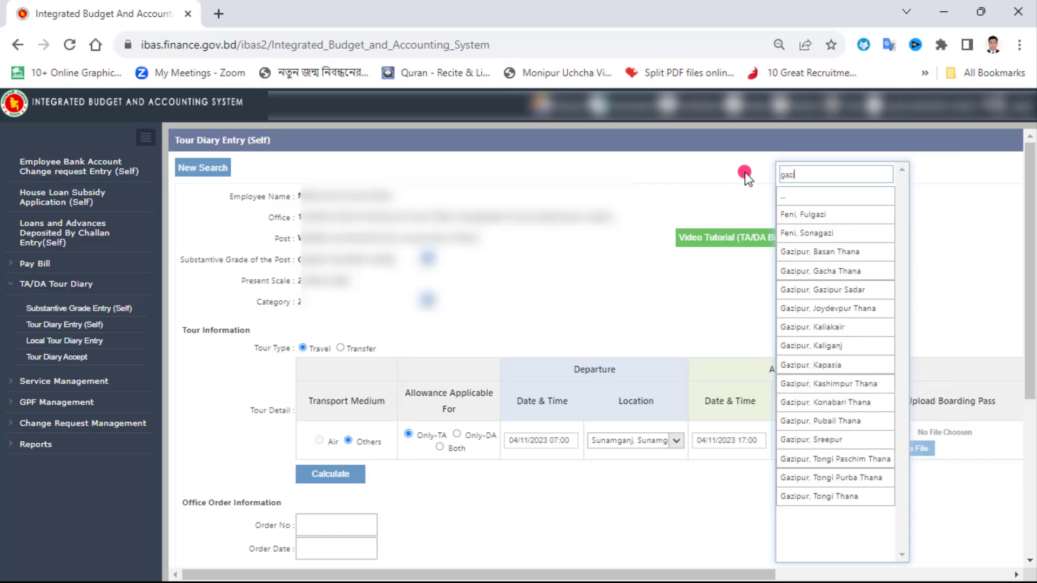
{"action": "left_click", "coordinate": [840, 290]}
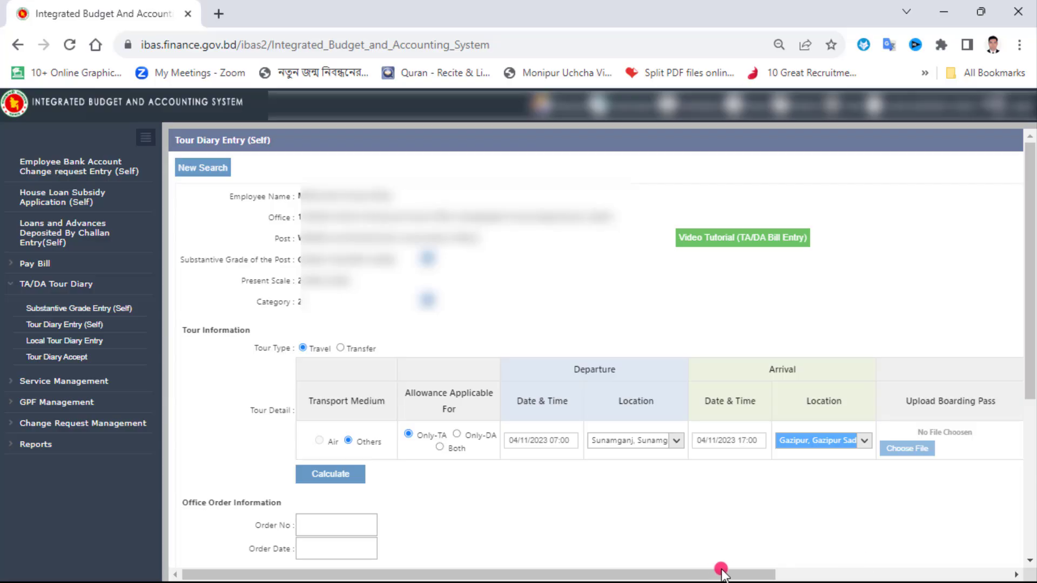
Choose Travel for training as the purpose of the trip and confirm it
{"action": "left_click_drag", "start_coordinate": [723, 572], "coordinate": [894, 573]}
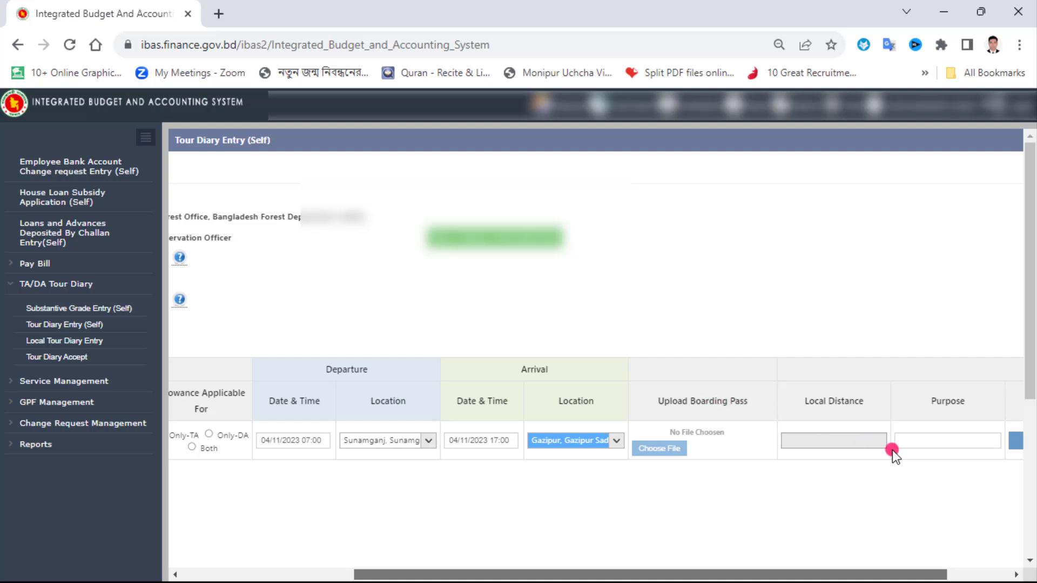
{"action": "left_click", "coordinate": [993, 443]}
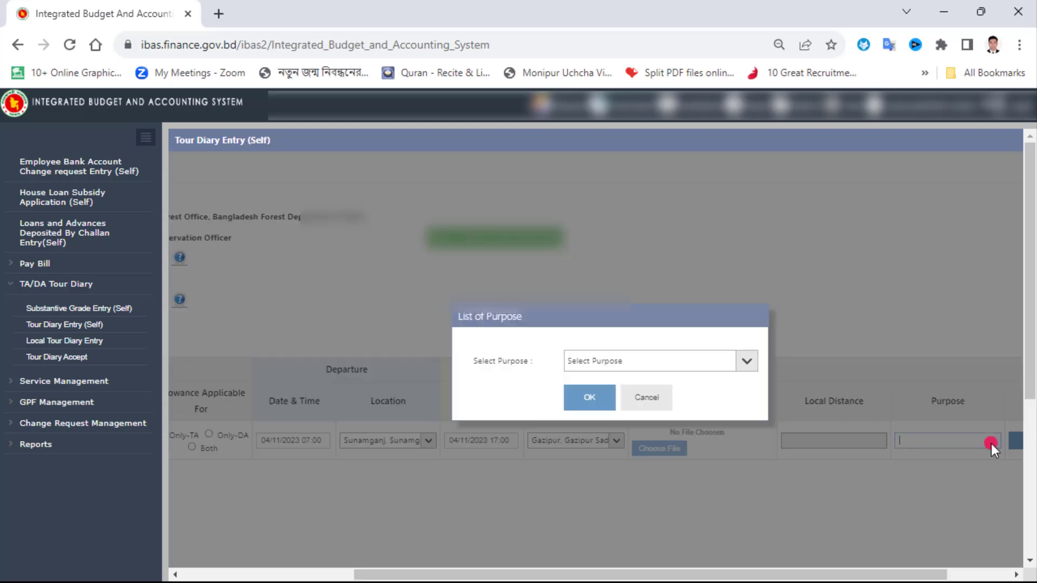
{"action": "left_click", "coordinate": [747, 362]}
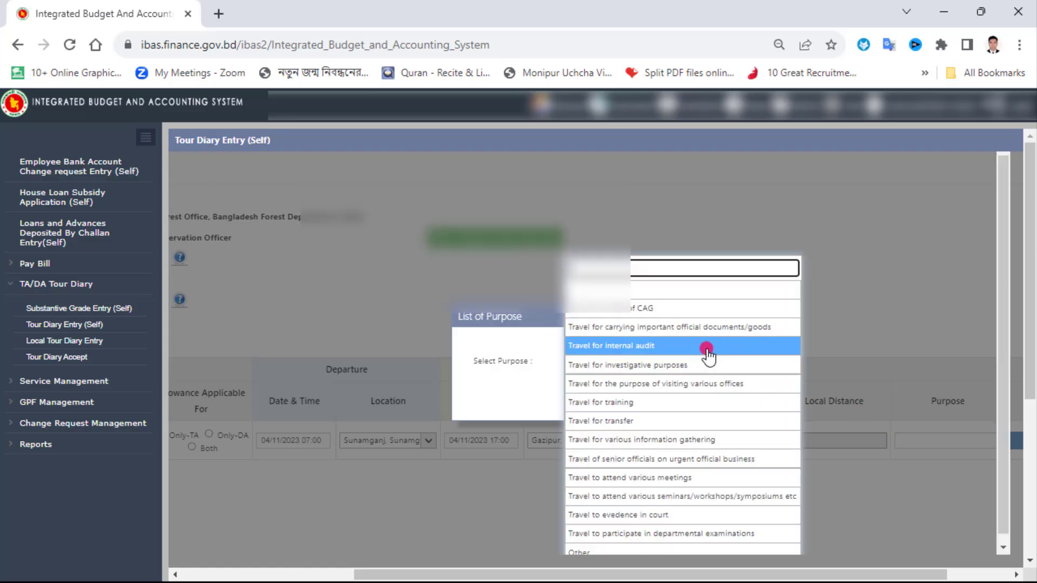
{"action": "left_click", "coordinate": [615, 403]}
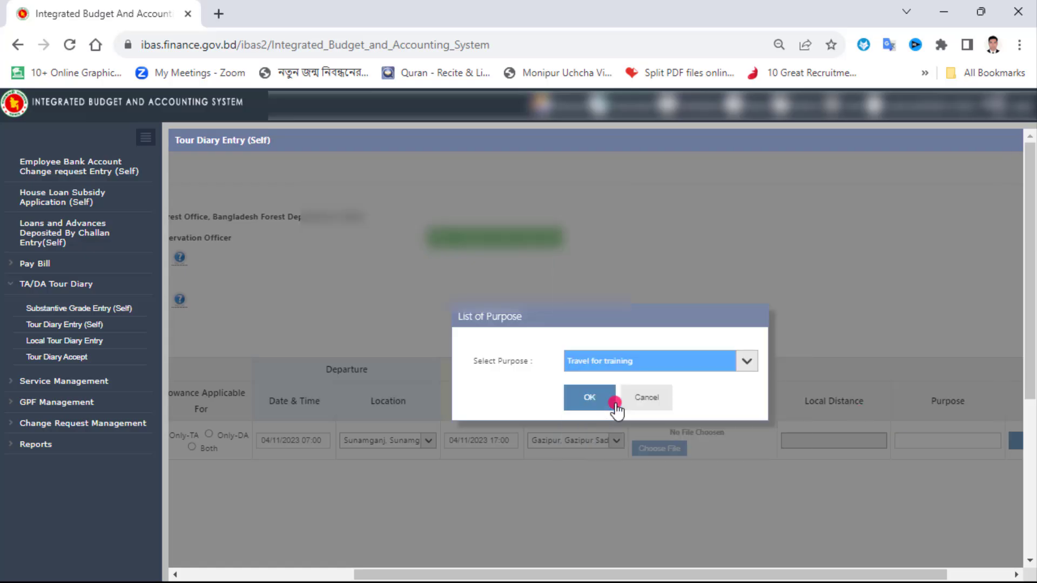
{"action": "left_click", "coordinate": [597, 400]}
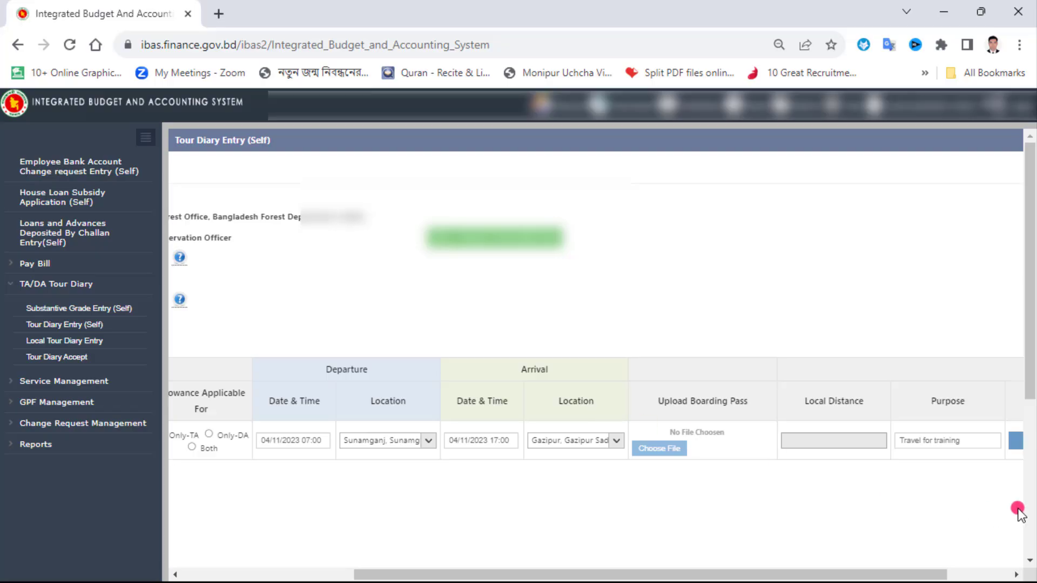
Add the completed Sunamganj to Gazipur trip as a row in the tour details
{"action": "left_click_drag", "start_coordinate": [945, 574], "coordinate": [1018, 491]}
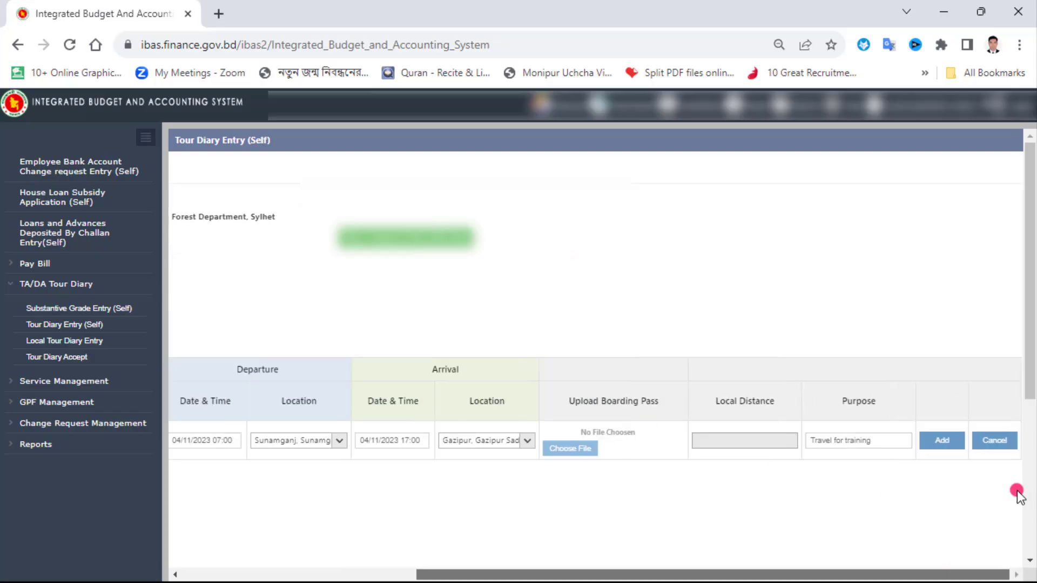
{"action": "left_click", "coordinate": [946, 441]}
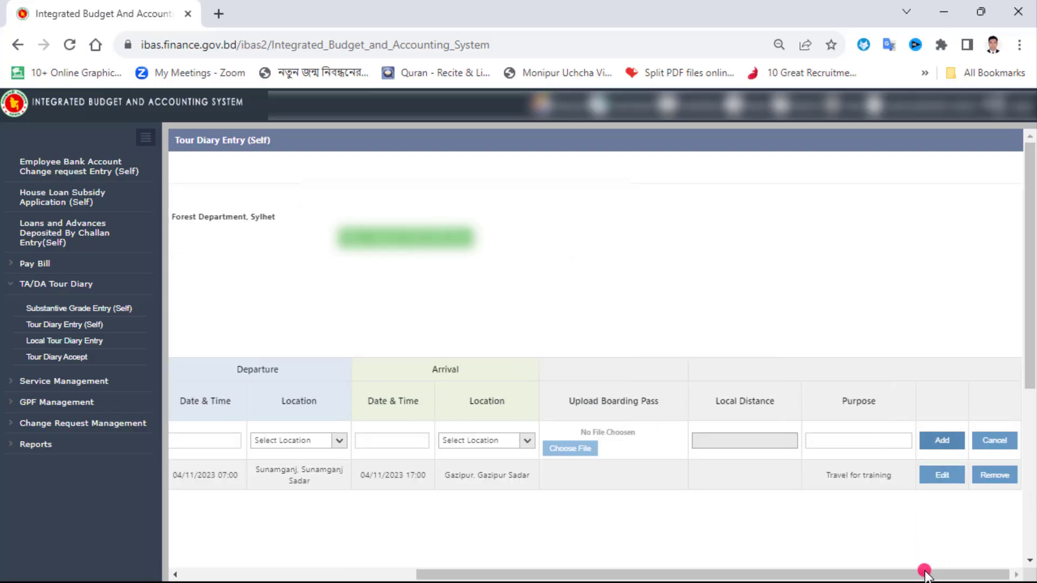
{"action": "left_click_drag", "start_coordinate": [924, 574], "coordinate": [470, 534]}
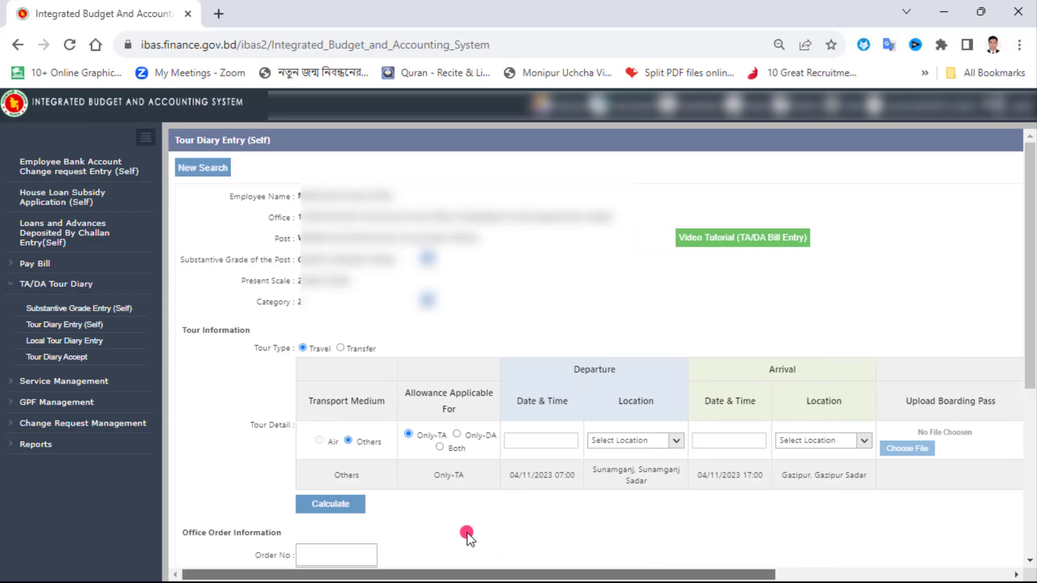
Set the departure date and time of the return trip to 06/11/2023 23:00
{"action": "left_click", "coordinate": [533, 441]}
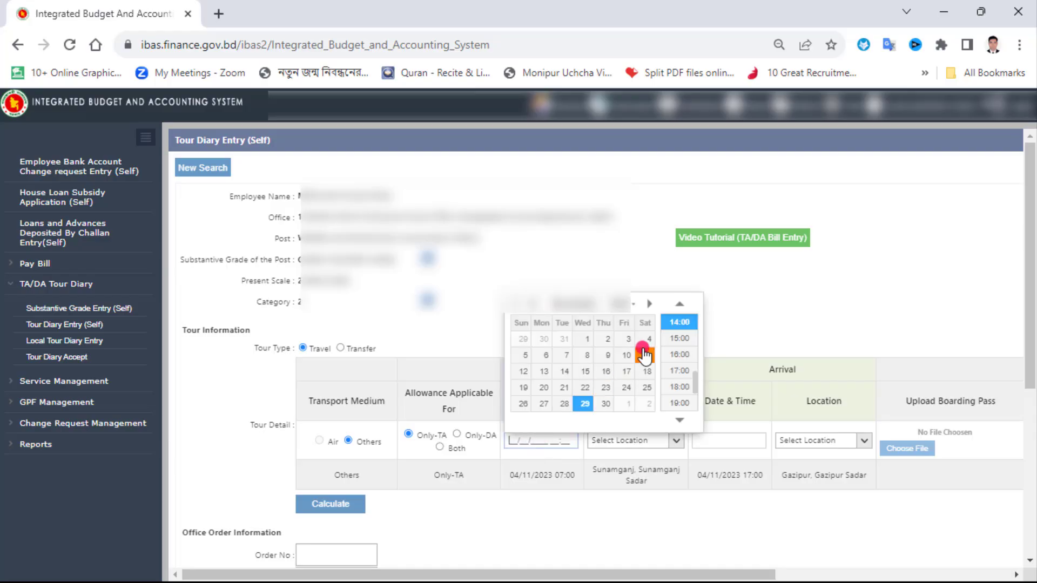
{"action": "left_click", "coordinate": [547, 357]}
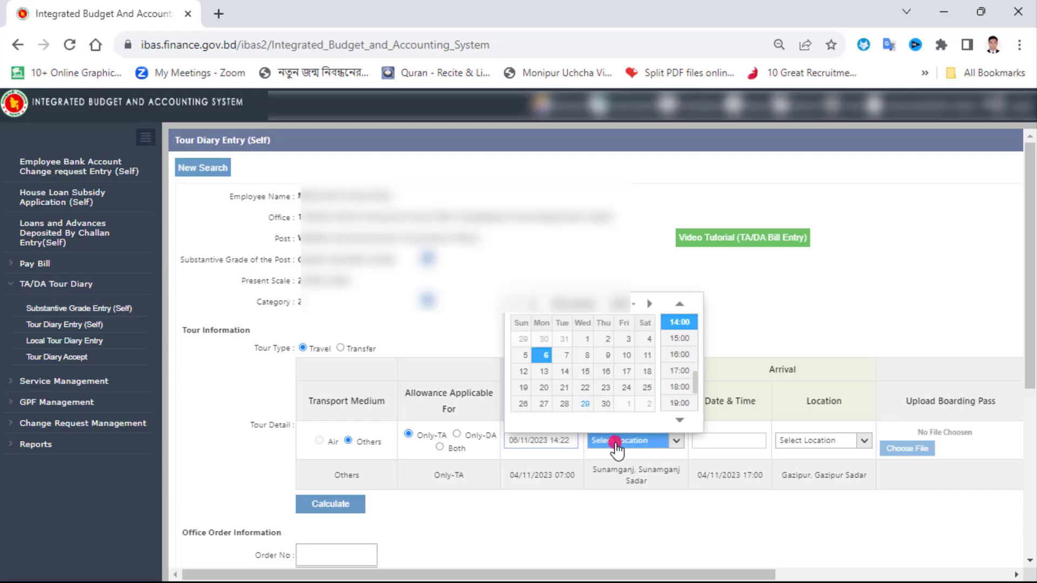
{"action": "scroll", "coordinate": [679, 378], "scroll_direction": "up", "scroll_amount": 3}
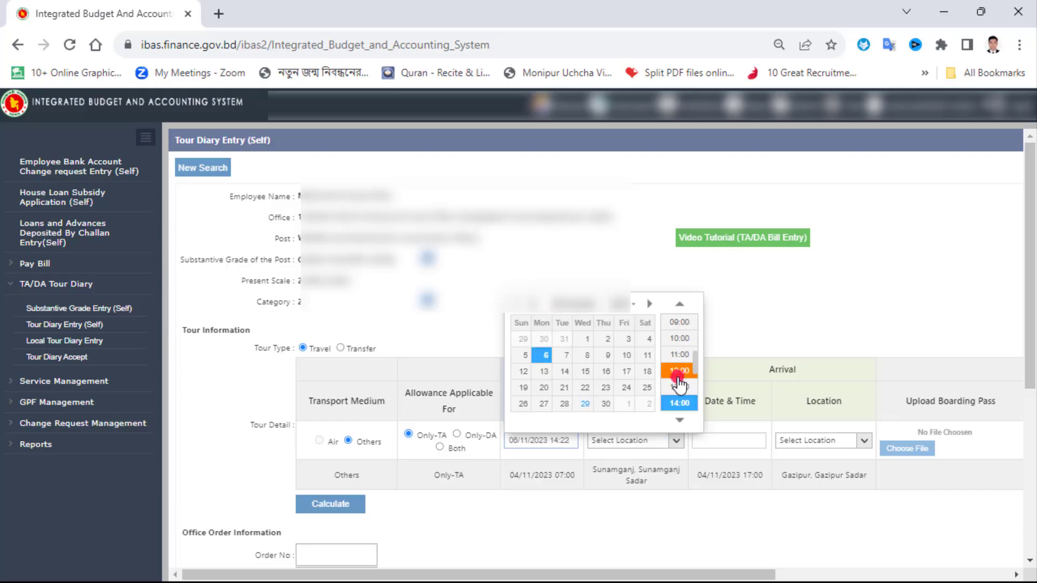
{"action": "scroll", "coordinate": [679, 386], "scroll_direction": "down", "scroll_amount": 3}
{"action": "scroll", "coordinate": [677, 389], "scroll_direction": "down", "scroll_amount": 2}
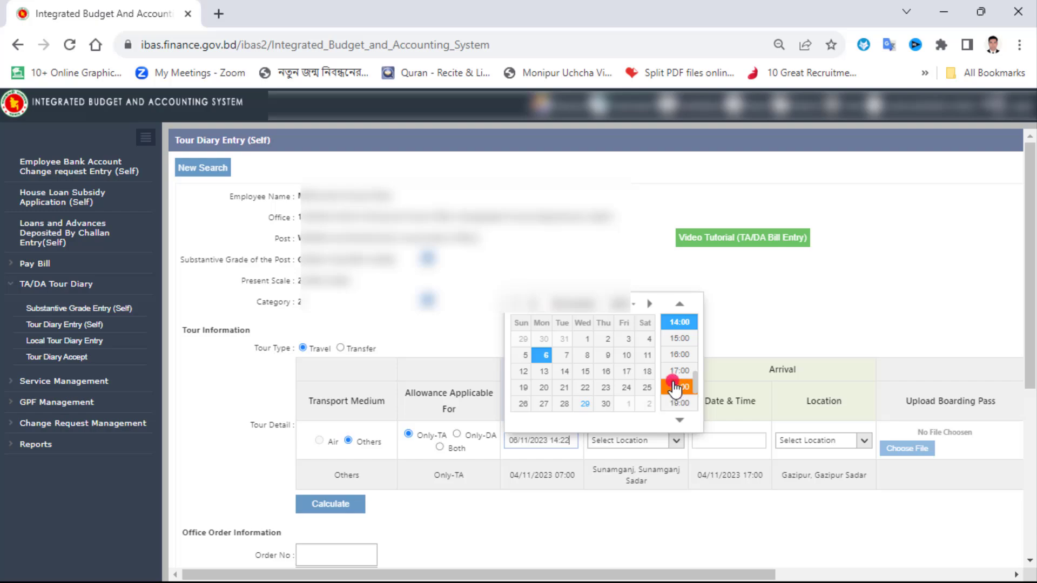
{"action": "left_click", "coordinate": [679, 401]}
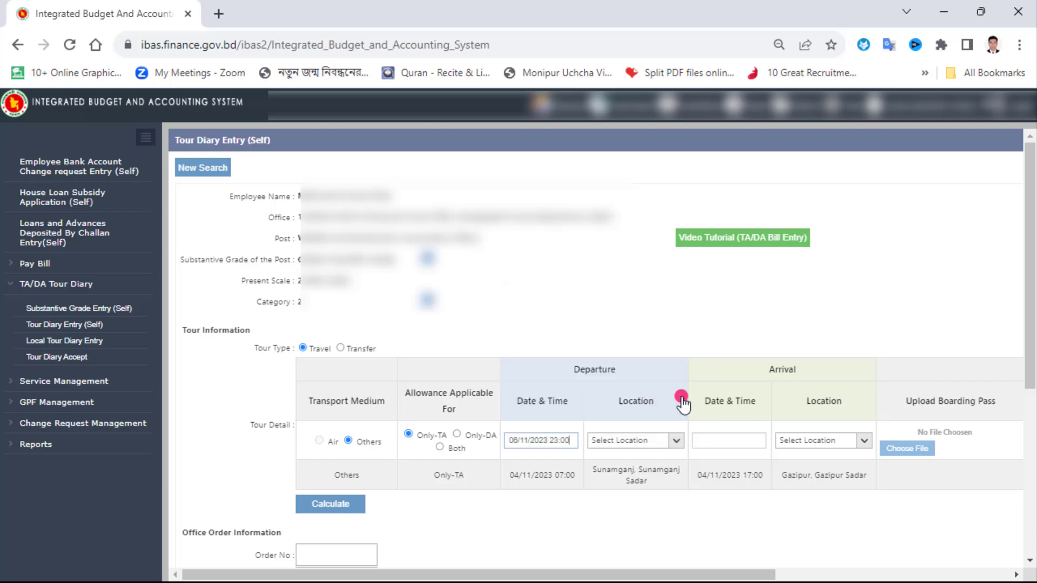
Search the departure locations for gazi and choose Gazipur, Gazipur Sadar
{"action": "left_click", "coordinate": [674, 442]}
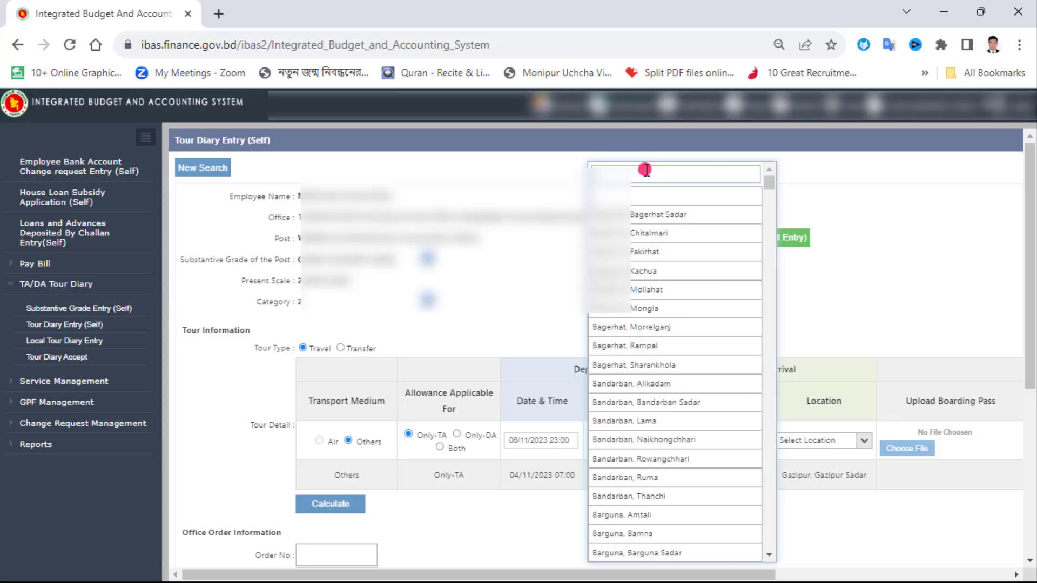
{"action": "type", "text": "gazi"}
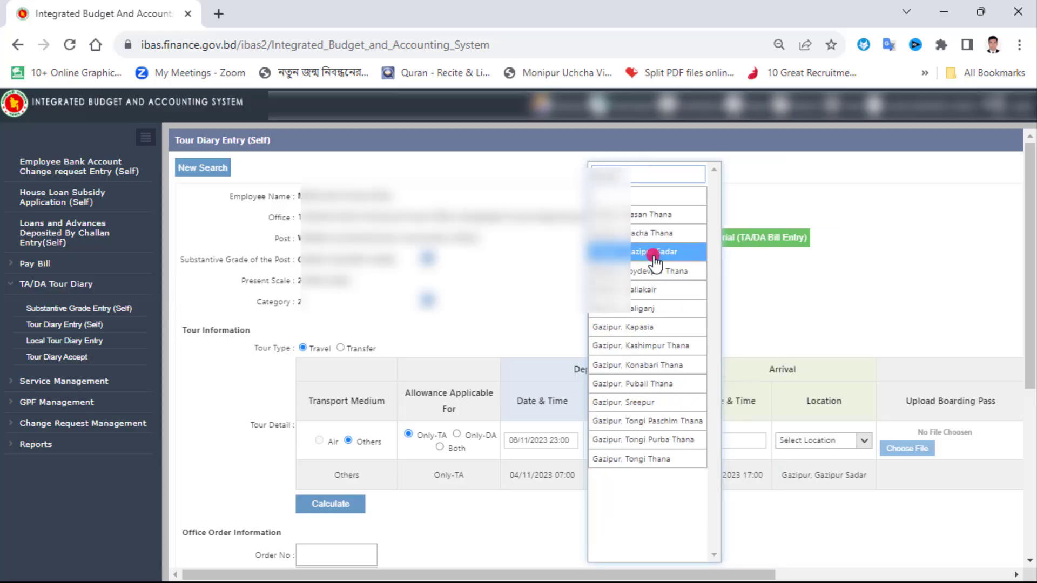
{"action": "left_click", "coordinate": [653, 252]}
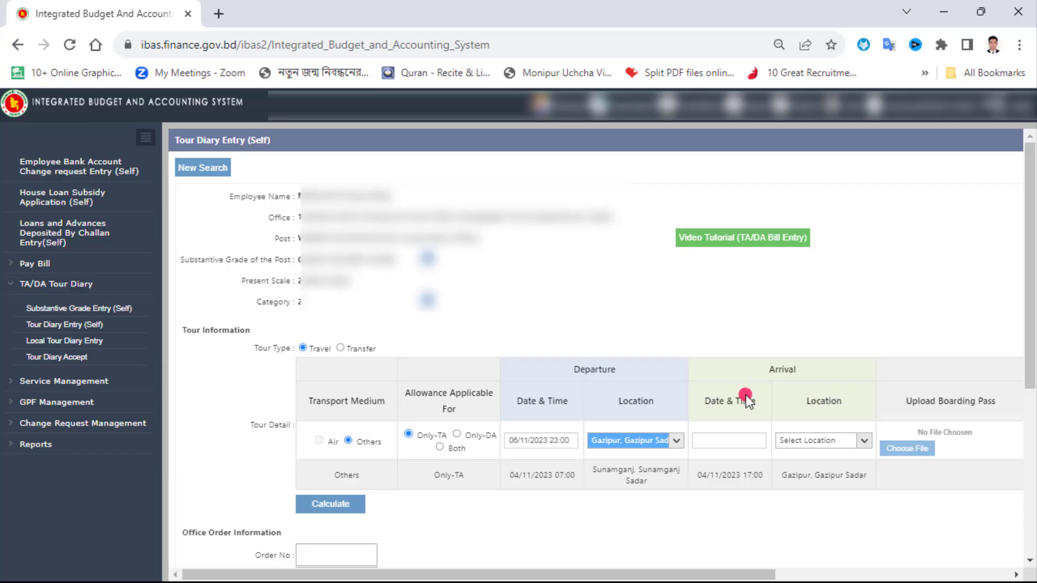
Set the arrival date and time of the return trip to 07/11/2023 05:00
{"action": "left_click", "coordinate": [750, 444]}
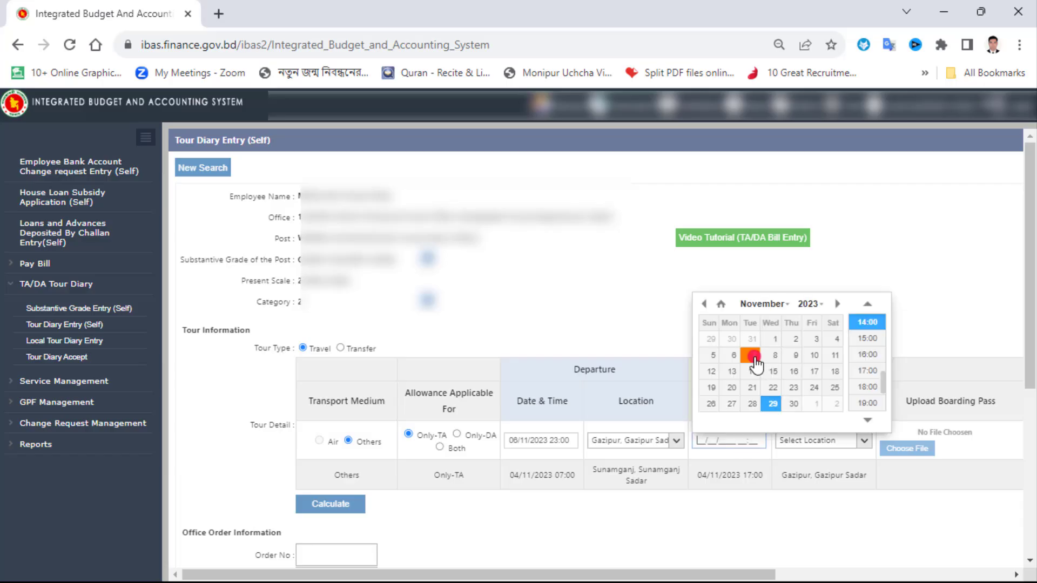
{"action": "left_click", "coordinate": [754, 356]}
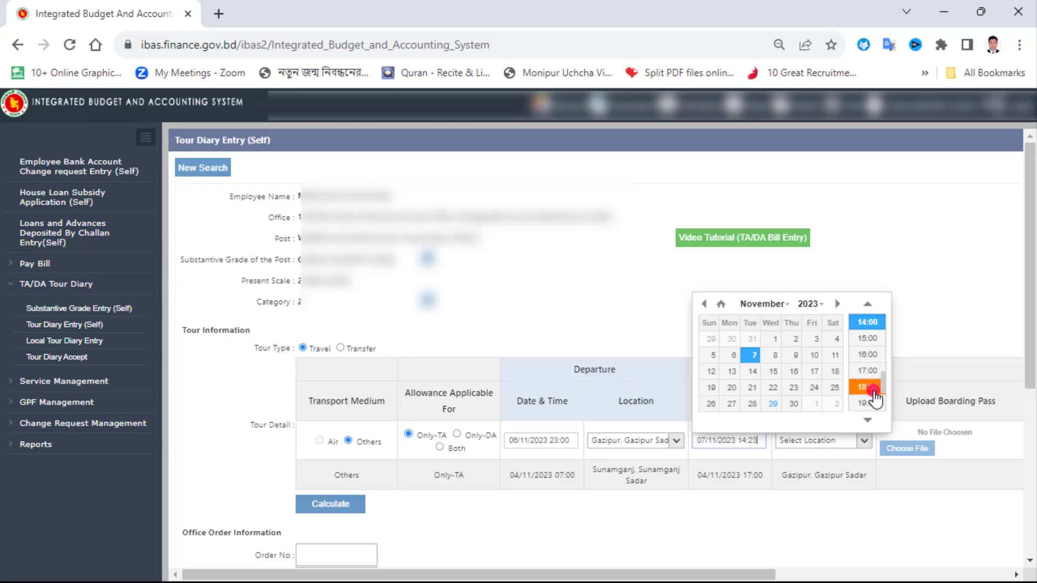
{"action": "scroll", "coordinate": [865, 388], "scroll_direction": "up", "scroll_amount": 5}
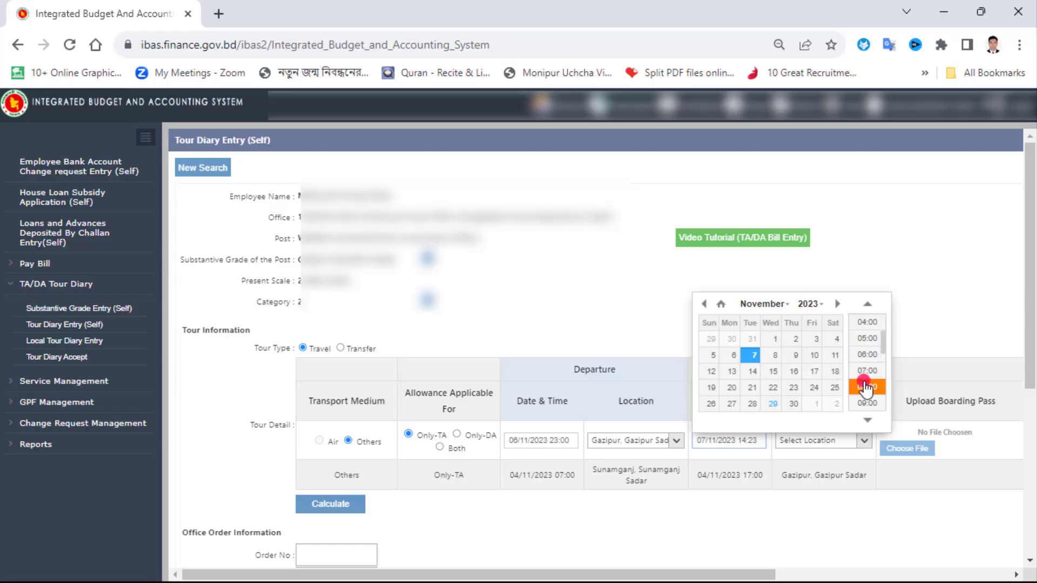
{"action": "scroll", "coordinate": [864, 387], "scroll_direction": "up", "scroll_amount": 2}
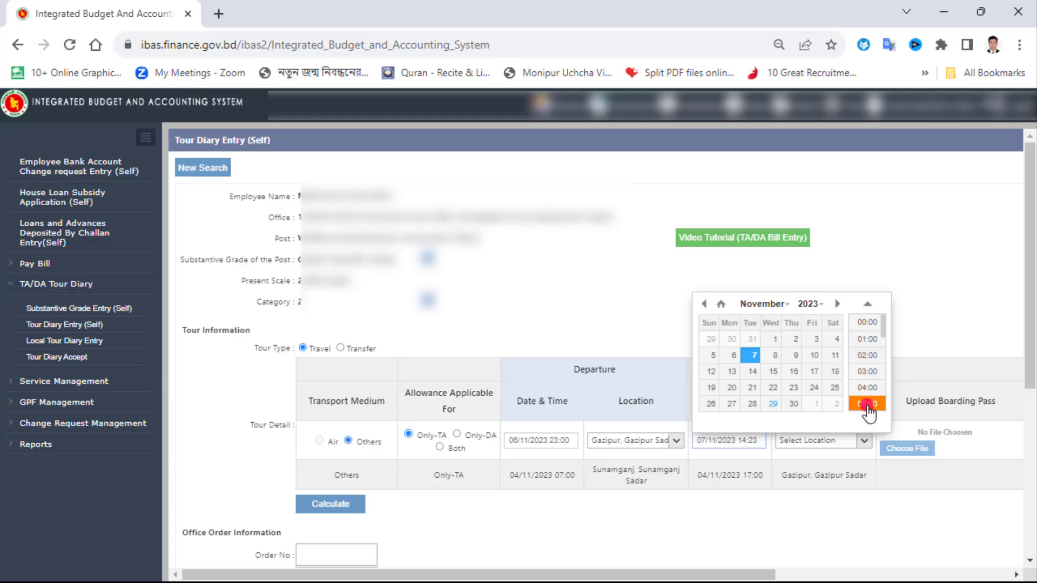
{"action": "left_click", "coordinate": [868, 405]}
Search the arrival locations for sunam and choose Sunamganj, Sunamganj Sadar
{"action": "left_click", "coordinate": [864, 440]}
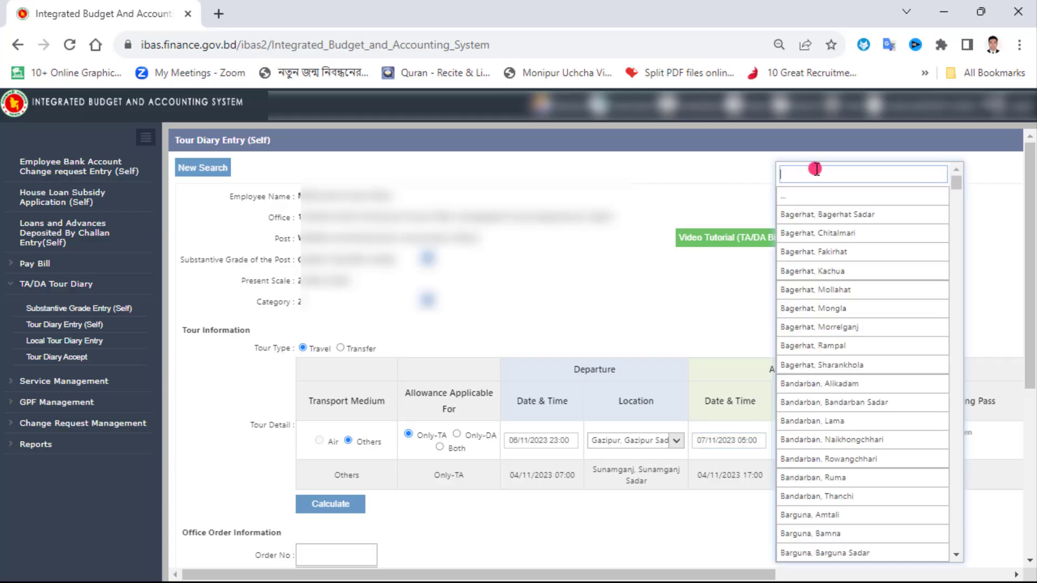
{"action": "type", "text": "suna"}
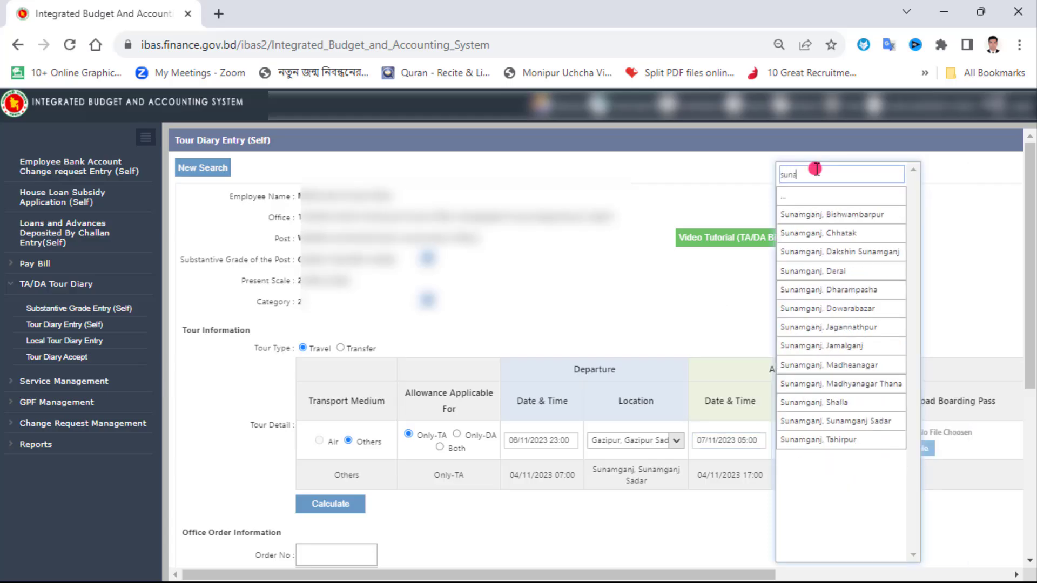
{"action": "type", "text": "m"}
{"action": "left_click", "coordinate": [857, 421]}
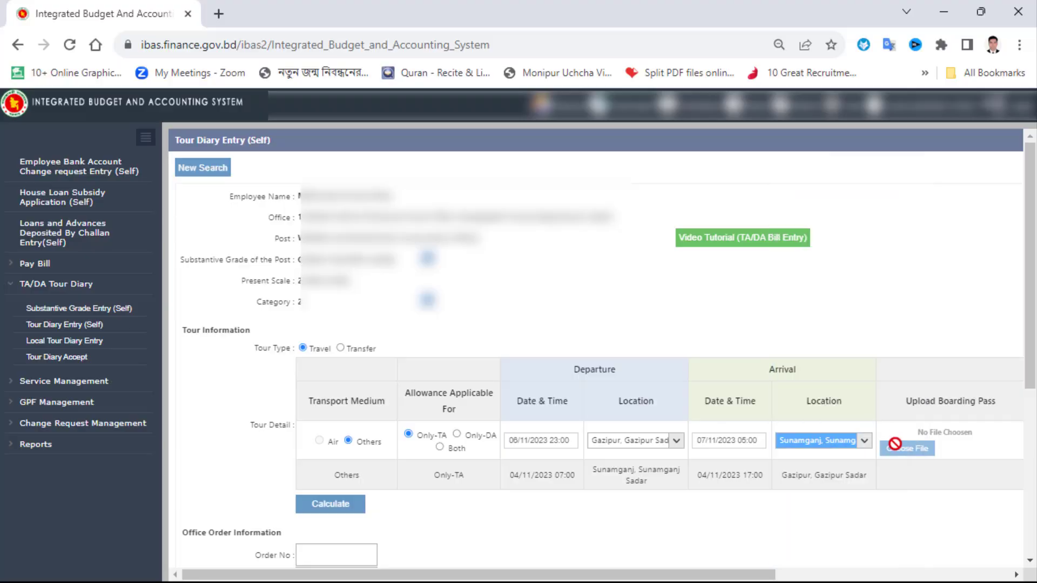
Set the trip purpose to Other with the comment Back from training and add the return trip to the tour details
{"action": "scroll", "coordinate": [961, 553], "scroll_direction": "right", "scroll_amount": 6}
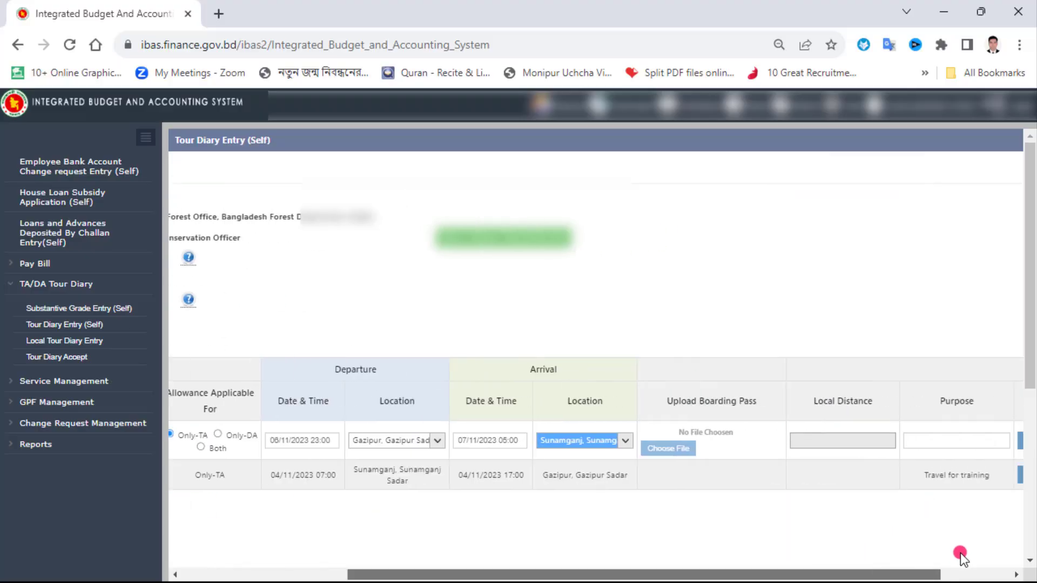
{"action": "left_click", "coordinate": [905, 439]}
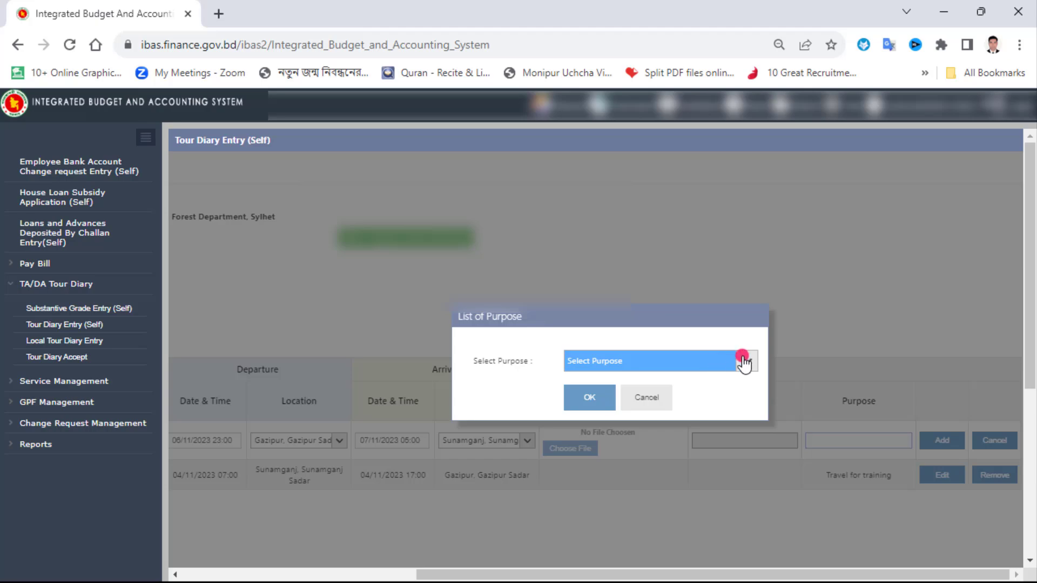
{"action": "left_click", "coordinate": [713, 362]}
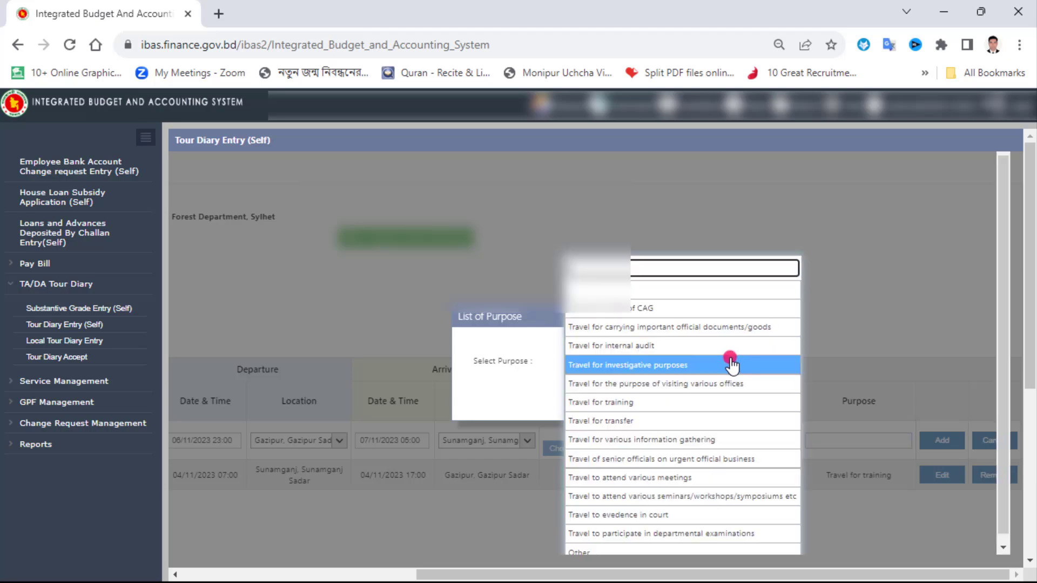
{"action": "left_click", "coordinate": [577, 549]}
{"action": "left_click", "coordinate": [582, 396]}
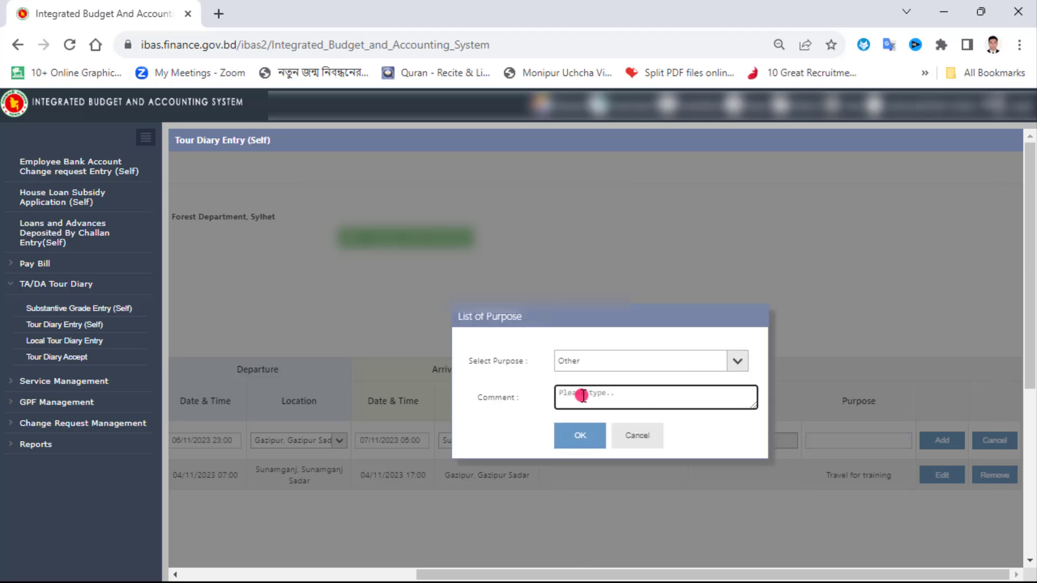
{"action": "type", "text": "Back from training"}
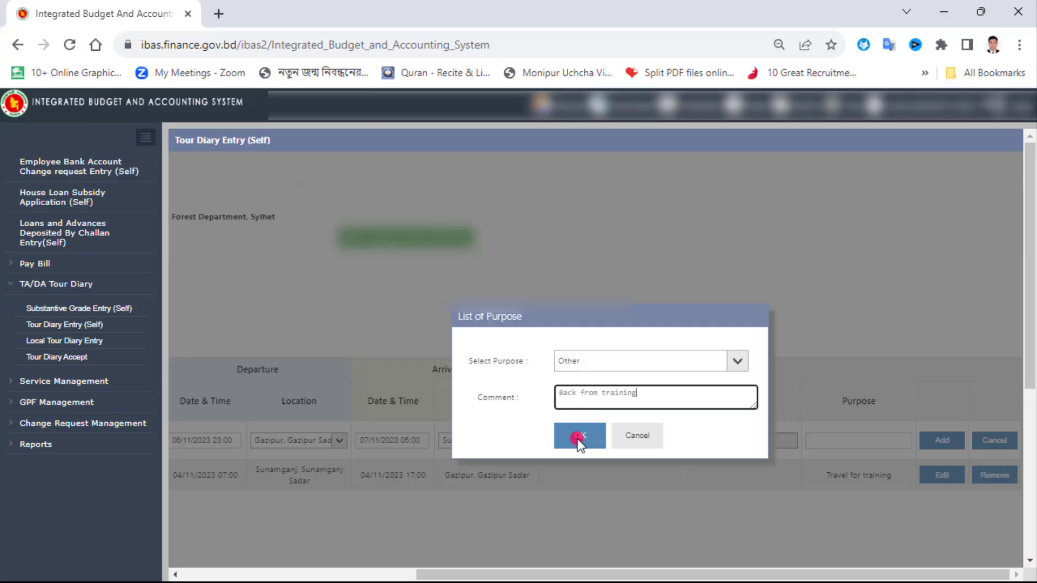
{"action": "left_click", "coordinate": [578, 437]}
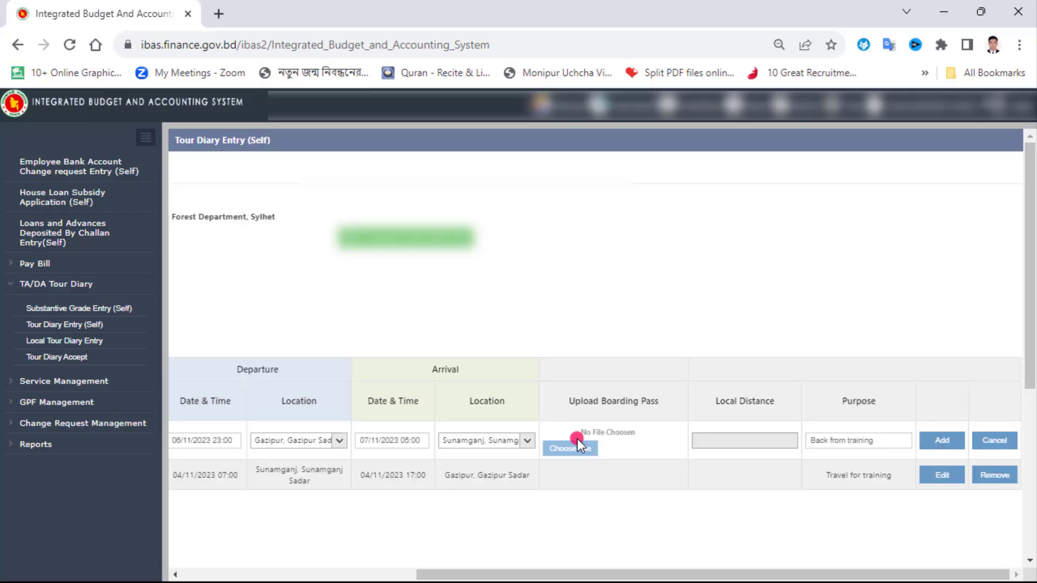
{"action": "left_click", "coordinate": [944, 439]}
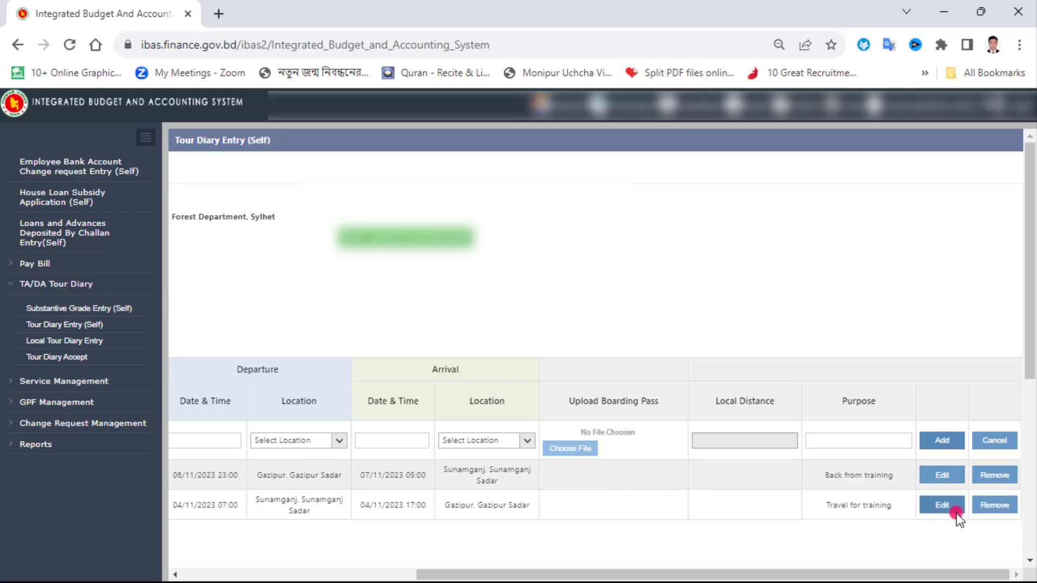
Calculate the travel allowance for both trips and review the amounts in the calculation detail
{"action": "left_click_drag", "start_coordinate": [423, 574], "coordinate": [181, 577]}
{"action": "scroll", "coordinate": [877, 319], "scroll_direction": "down", "scroll_amount": 1}
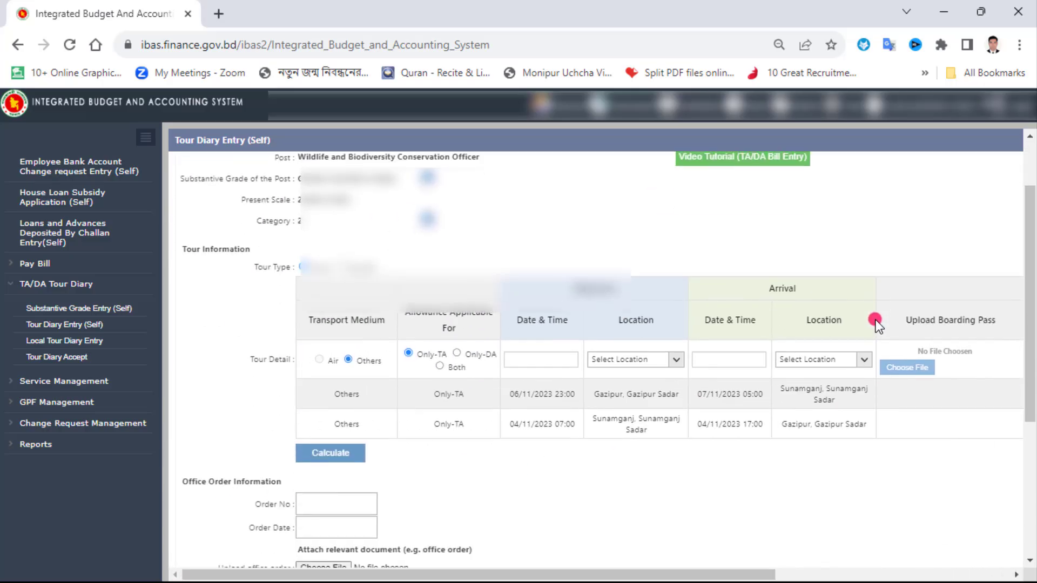
{"action": "left_click", "coordinate": [336, 455]}
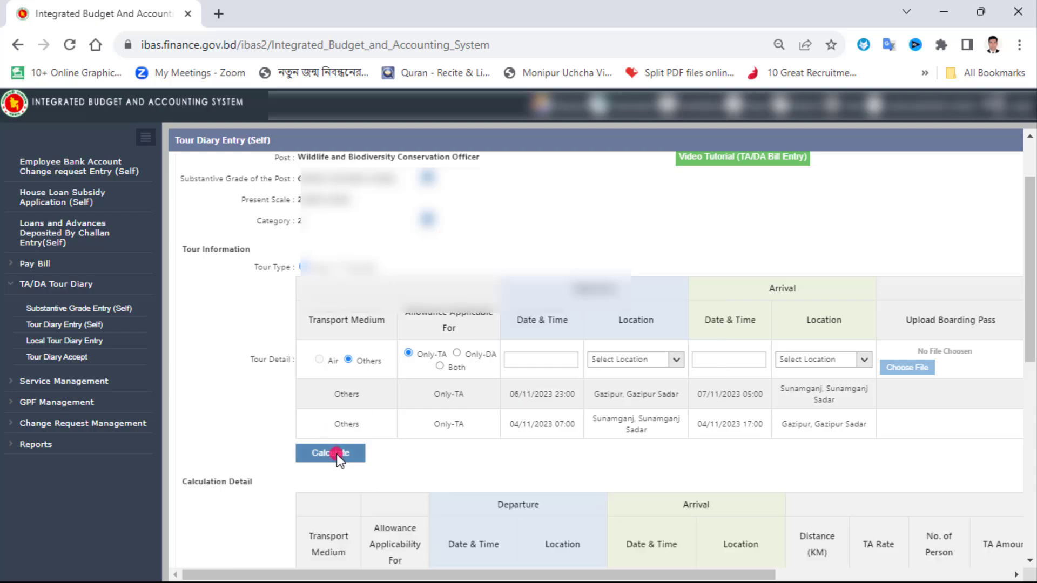
{"action": "scroll", "coordinate": [281, 513], "scroll_direction": "down", "scroll_amount": 3}
{"action": "left_click_drag", "start_coordinate": [214, 574], "coordinate": [447, 577]}
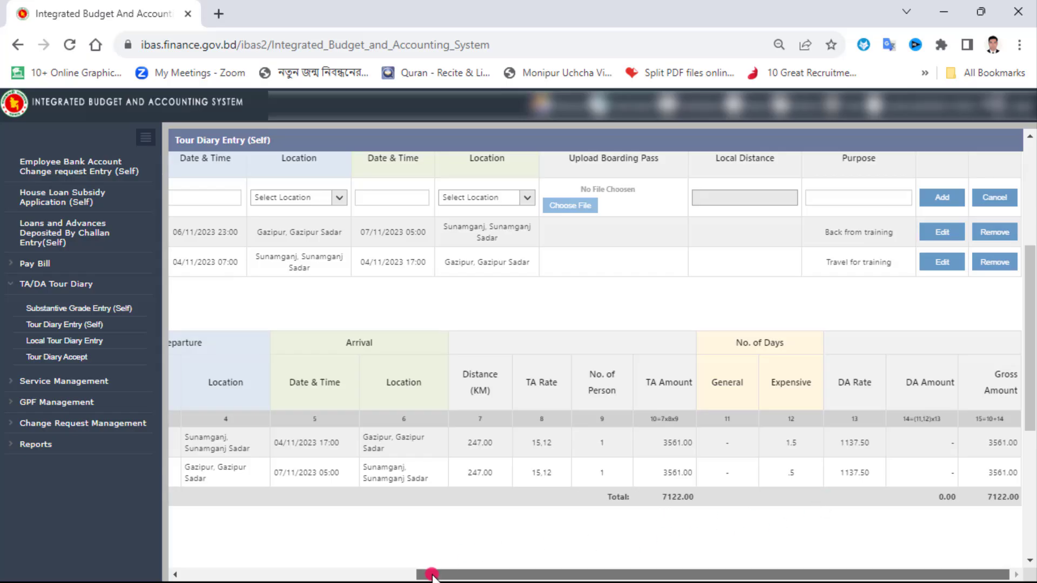
Enter the office order number and set the order date to 01/11/2023 in the office order information
{"action": "left_click_drag", "start_coordinate": [432, 574], "coordinate": [197, 574]}
{"action": "scroll", "coordinate": [407, 423], "scroll_direction": "down", "scroll_amount": 3}
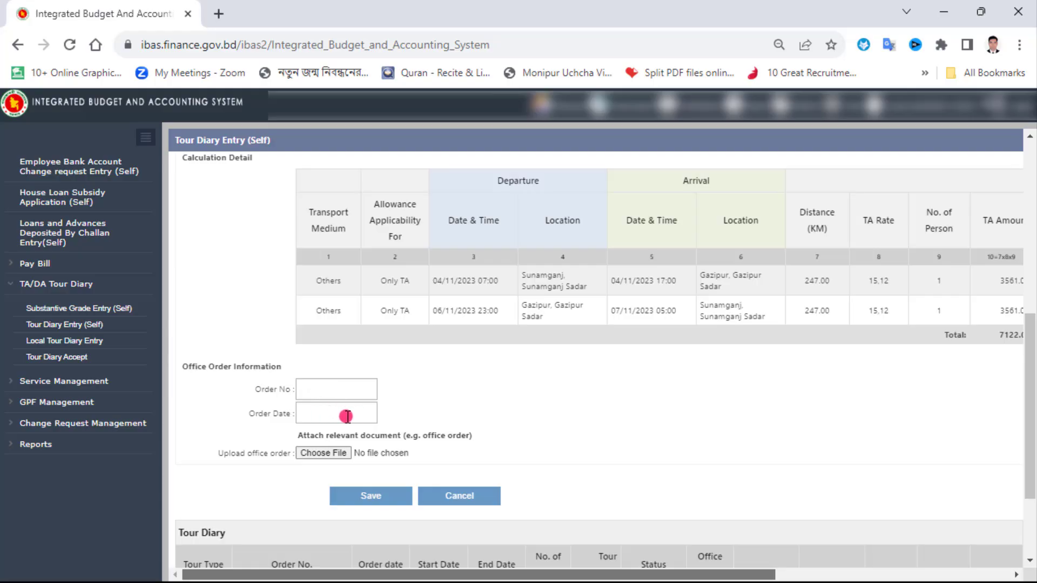
{"action": "left_click", "coordinate": [326, 389]}
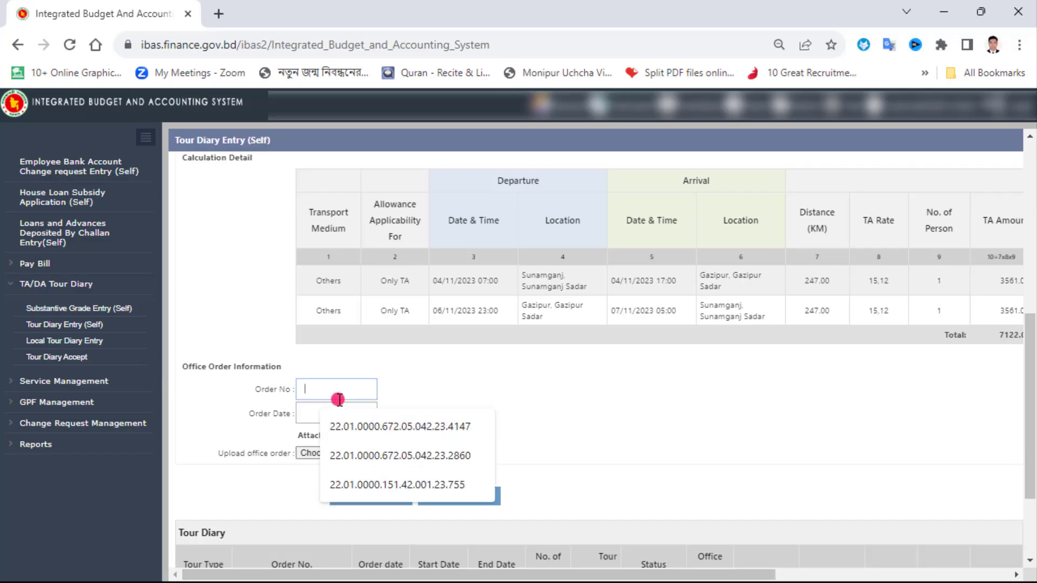
{"action": "type", "text": "2346"}
{"action": "left_click", "coordinate": [330, 415]}
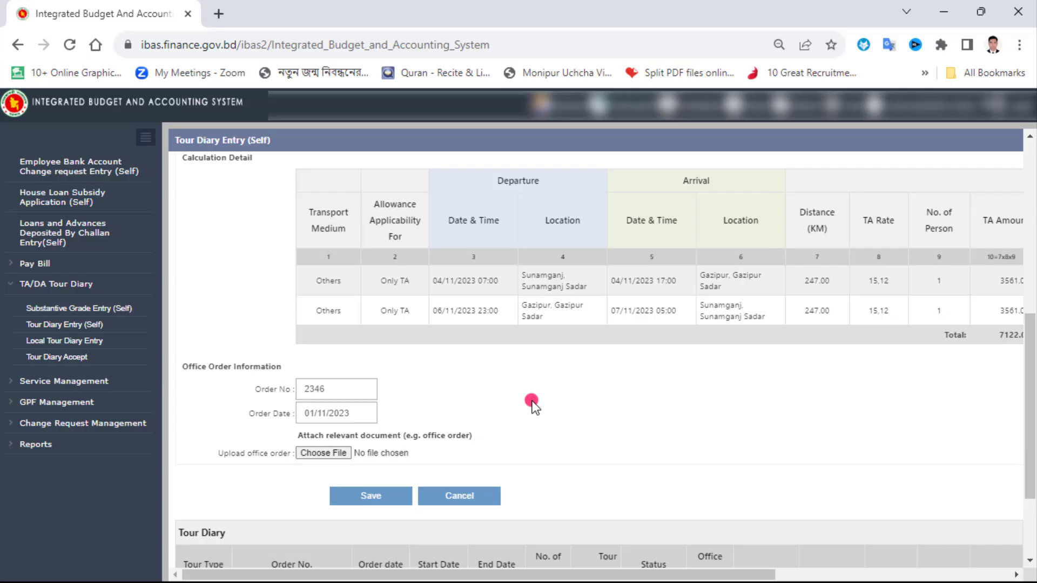
Attach Training Letter.pdf from the Desktop as the office order document
{"action": "left_click", "coordinate": [315, 453]}
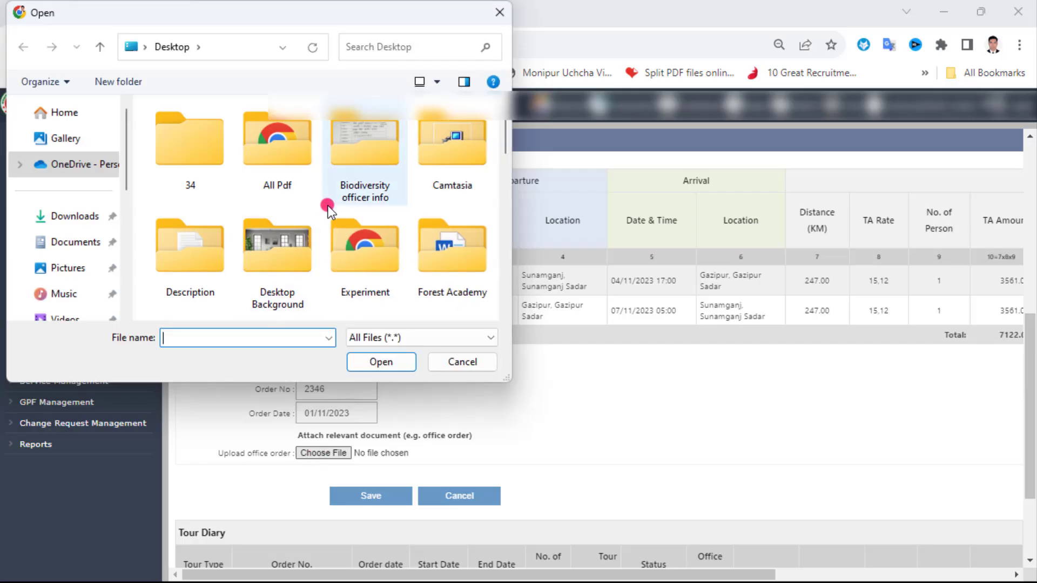
{"action": "scroll", "coordinate": [329, 205], "scroll_direction": "down", "scroll_amount": 3}
{"action": "scroll", "coordinate": [328, 211], "scroll_direction": "down", "scroll_amount": 3}
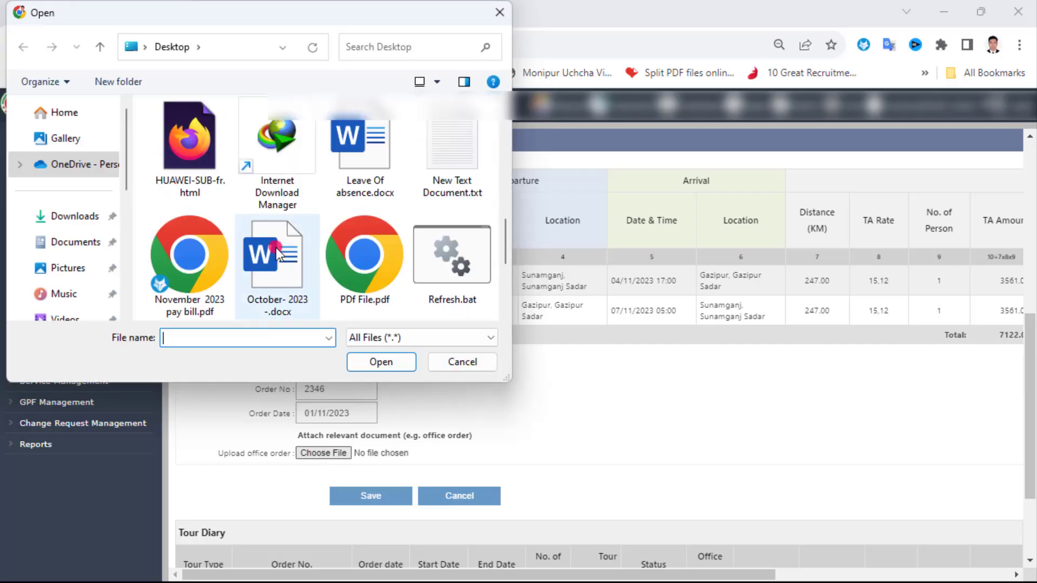
{"action": "scroll", "coordinate": [291, 247], "scroll_direction": "down", "scroll_amount": 3}
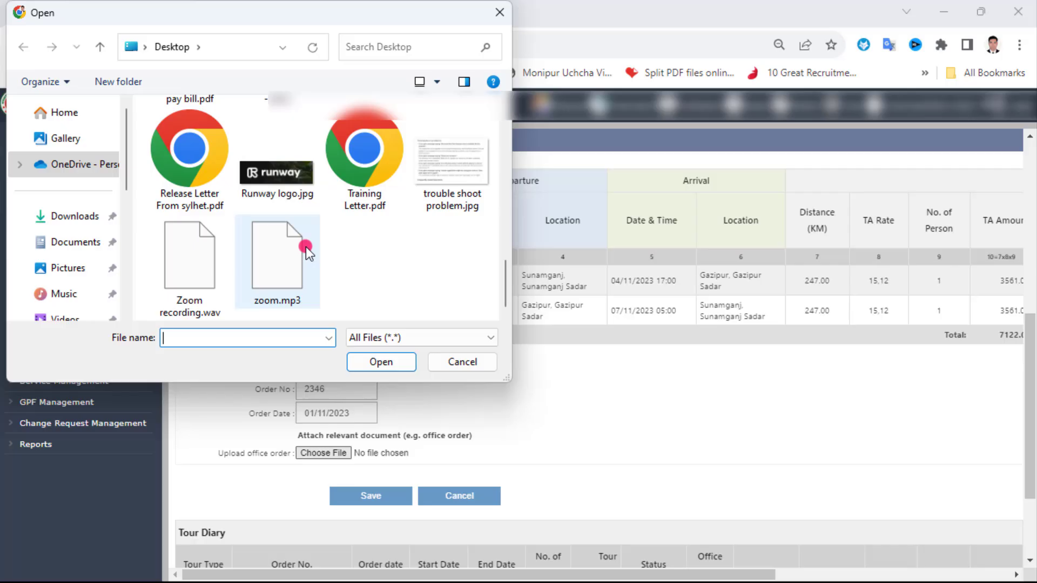
{"action": "left_click", "coordinate": [370, 161]}
{"action": "left_click", "coordinate": [380, 361]}
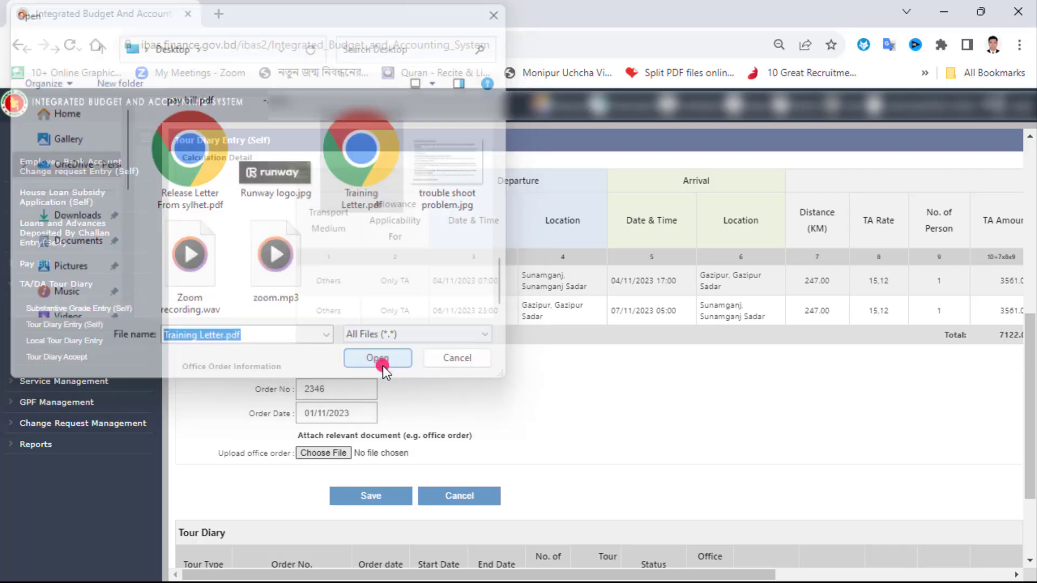
Save the completed tour diary entry and check its row in the Tour Diary list
{"action": "scroll", "coordinate": [384, 365], "scroll_direction": "down", "scroll_amount": 1}
{"action": "left_click", "coordinate": [380, 415]}
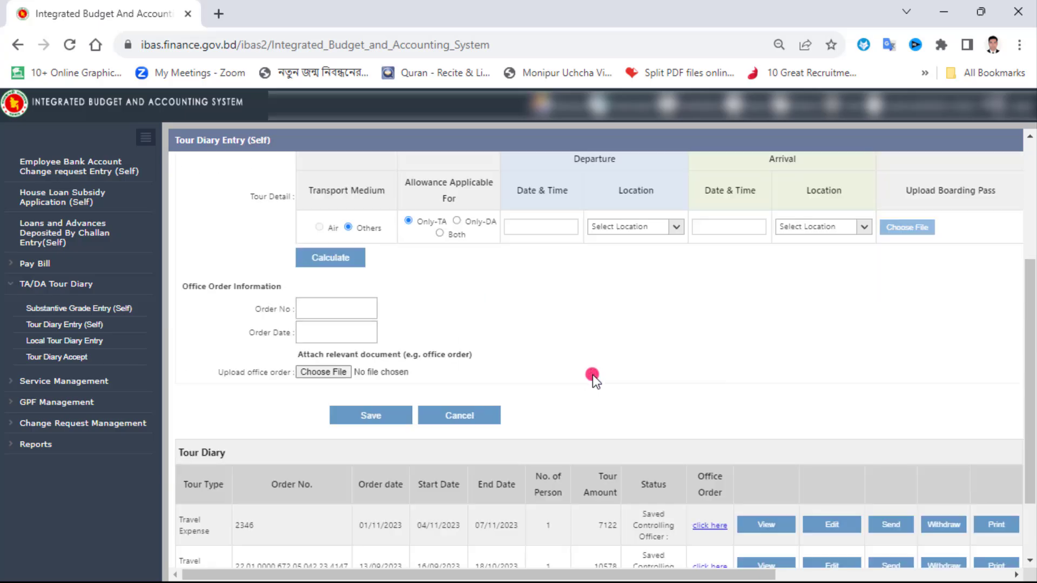
{"action": "scroll", "coordinate": [592, 375], "scroll_direction": "down", "scroll_amount": 1}
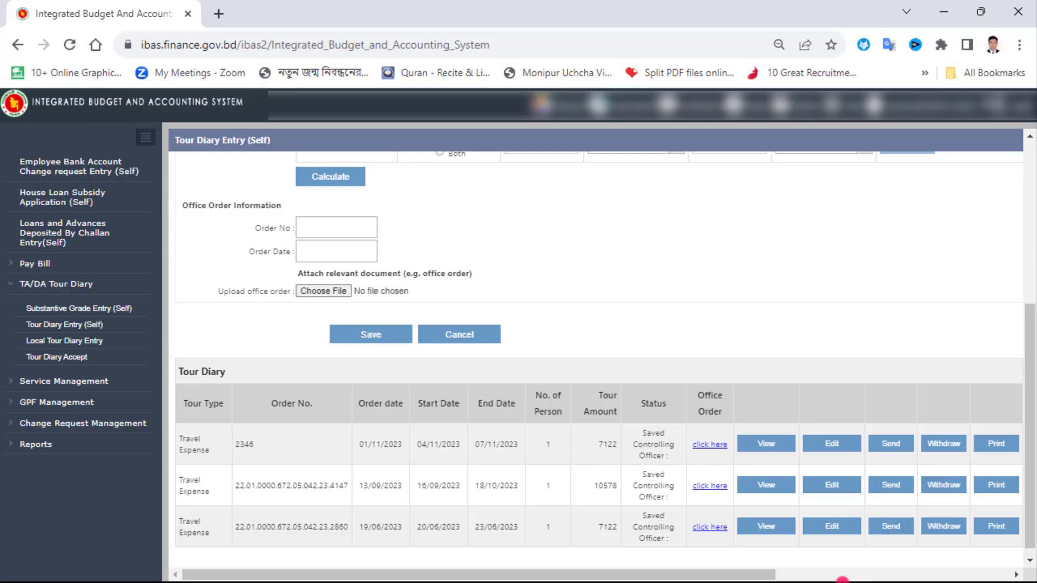
{"action": "left_click_drag", "start_coordinate": [403, 573], "coordinate": [477, 572]}
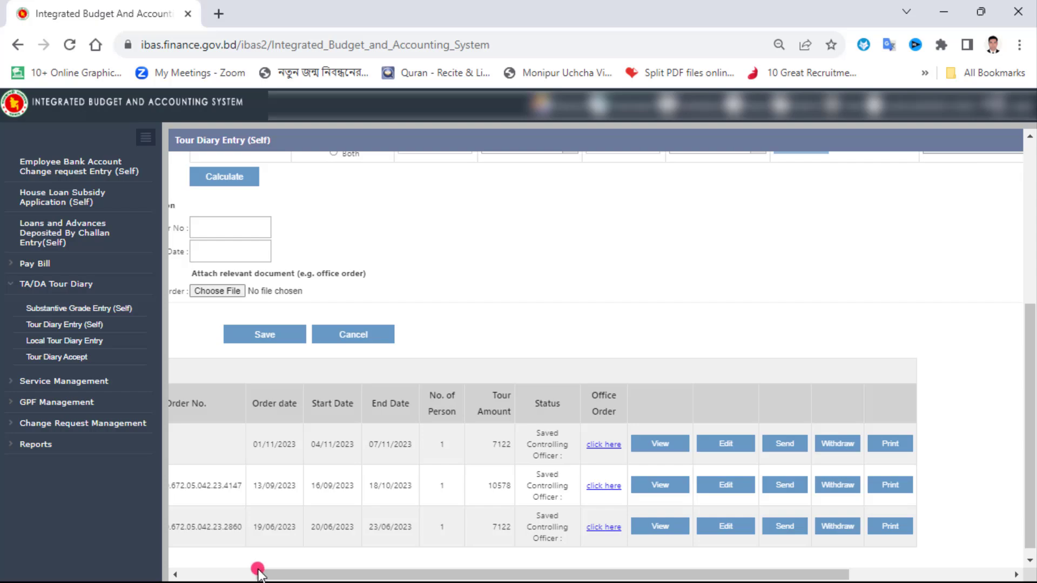
Withdraw the Tour Diary entry with order date 01/11/2023 and confirm its removal
{"action": "left_click_drag", "start_coordinate": [277, 575], "coordinate": [139, 575]}
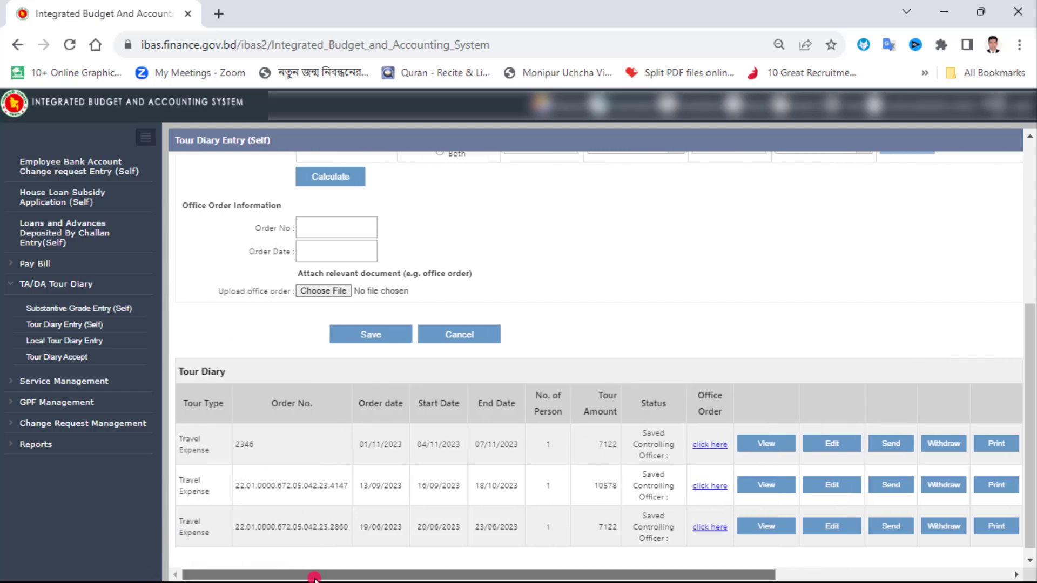
{"action": "left_click_drag", "start_coordinate": [256, 573], "coordinate": [229, 573]}
{"action": "left_click_drag", "start_coordinate": [254, 576], "coordinate": [302, 577]}
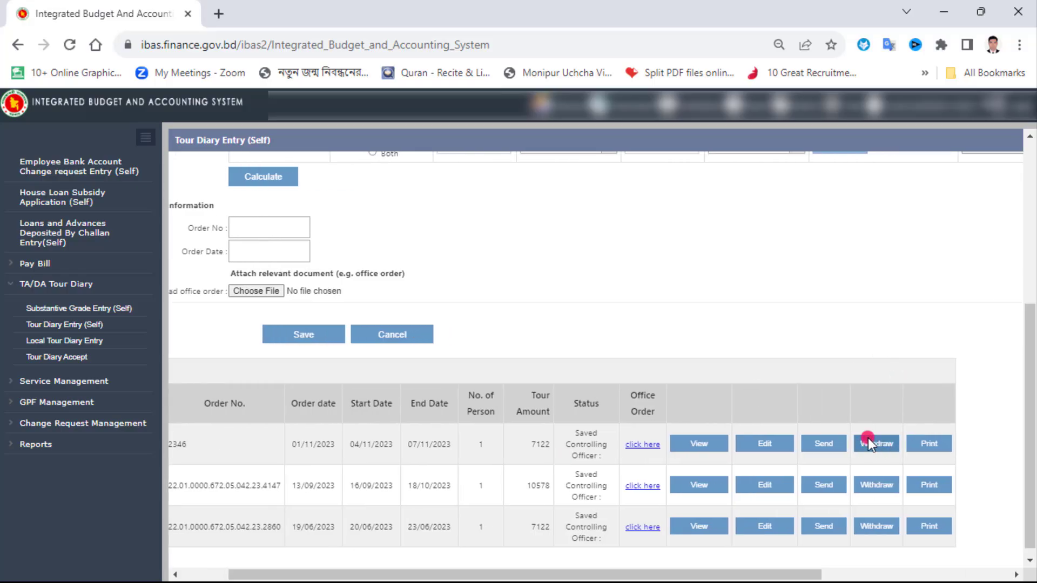
{"action": "left_click_drag", "start_coordinate": [324, 575], "coordinate": [294, 574]}
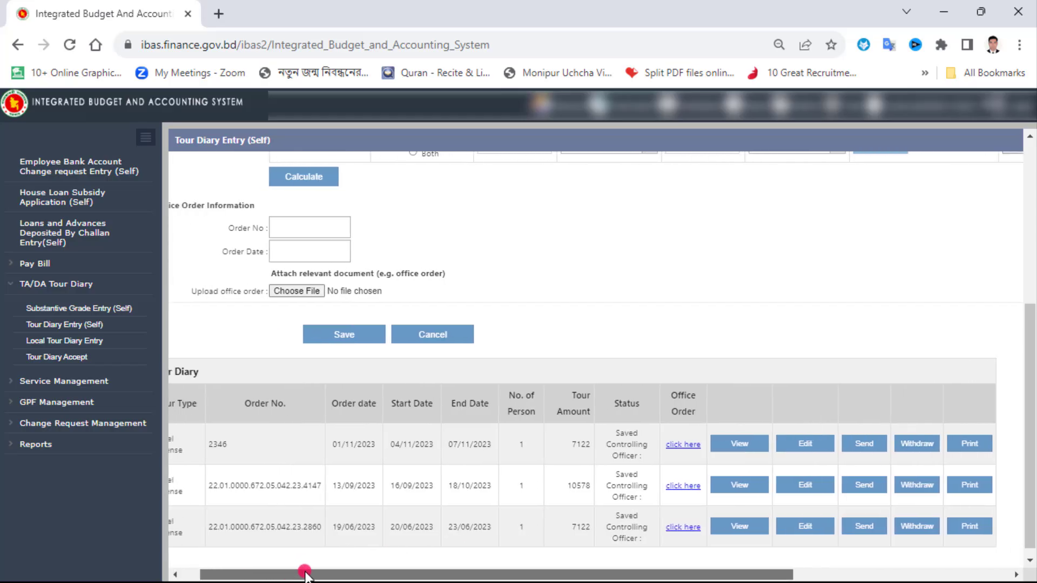
{"action": "left_click", "coordinate": [907, 444]}
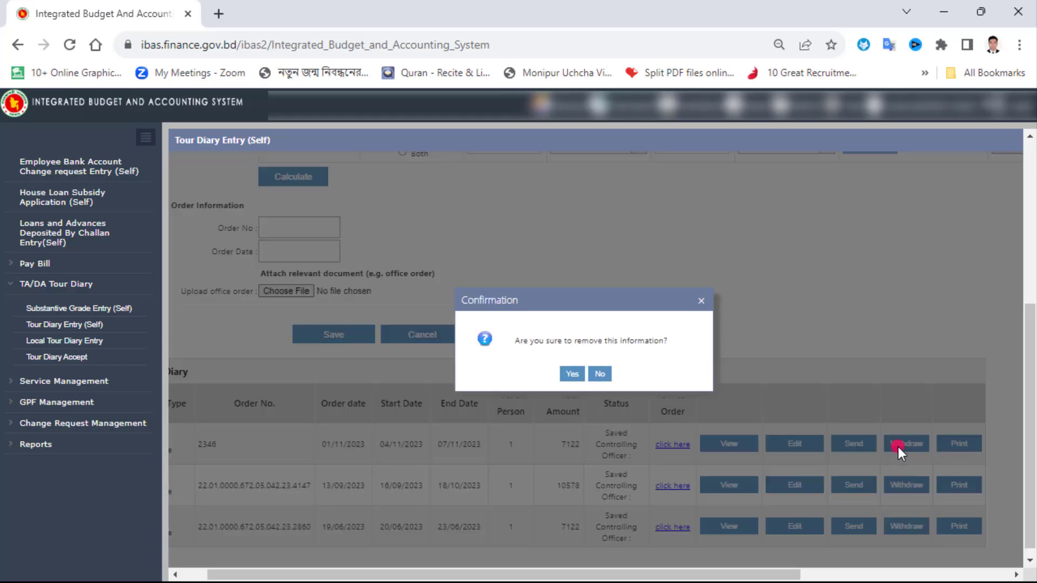
{"action": "left_click", "coordinate": [572, 374]}
{"action": "left_click", "coordinate": [574, 370]}
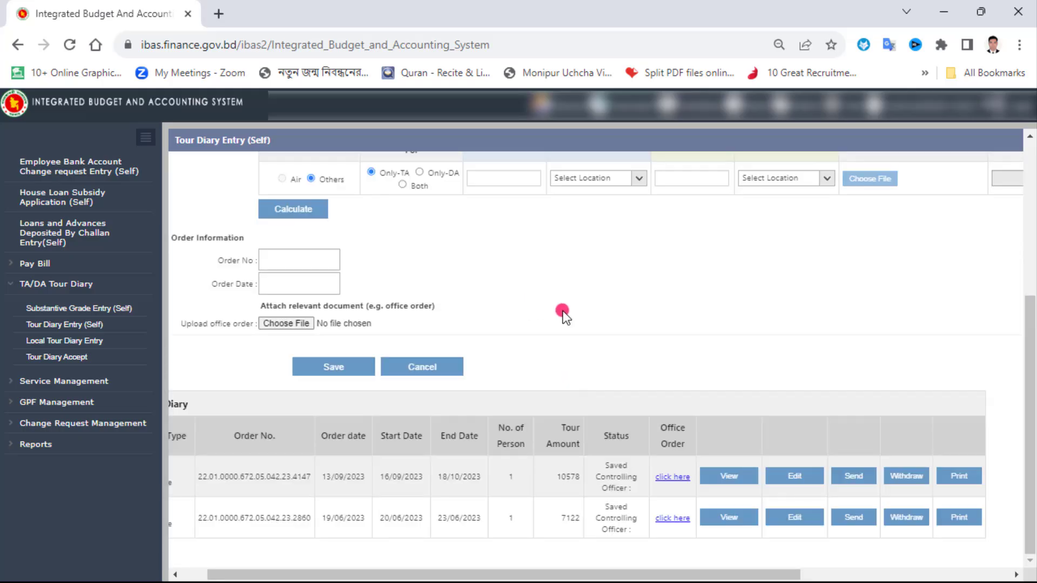
Send the tour diary with order date 13/09/2023 to a controlling officer chosen from the self office
{"action": "left_click", "coordinate": [853, 477]}
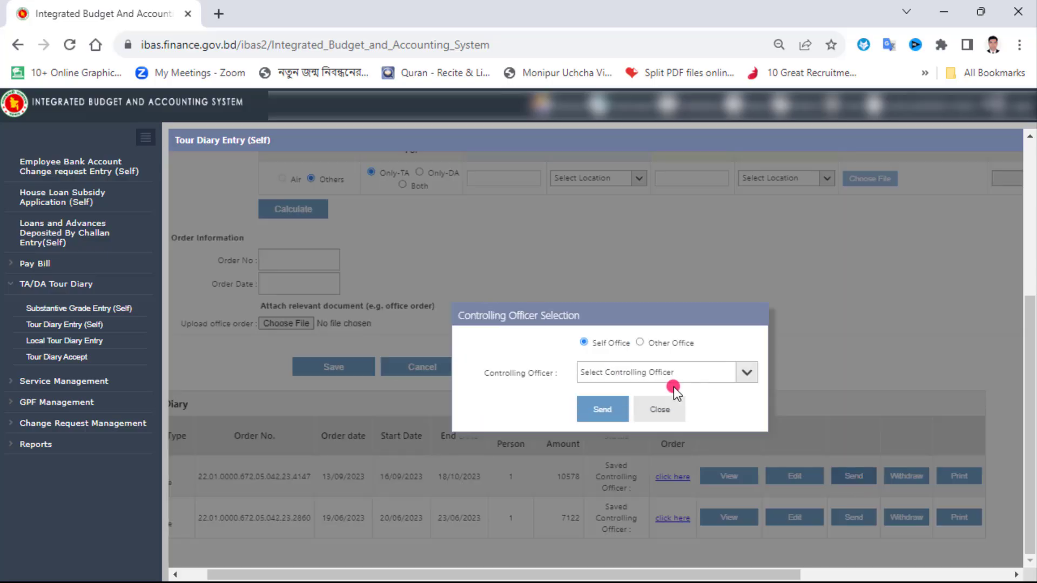
{"action": "left_click", "coordinate": [683, 378]}
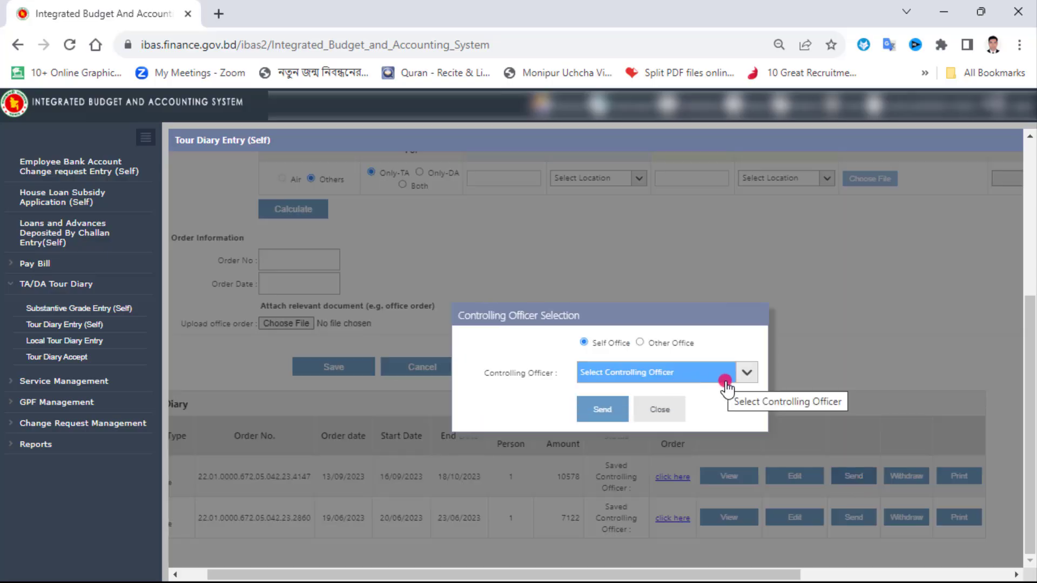
{"action": "left_click", "coordinate": [746, 375]}
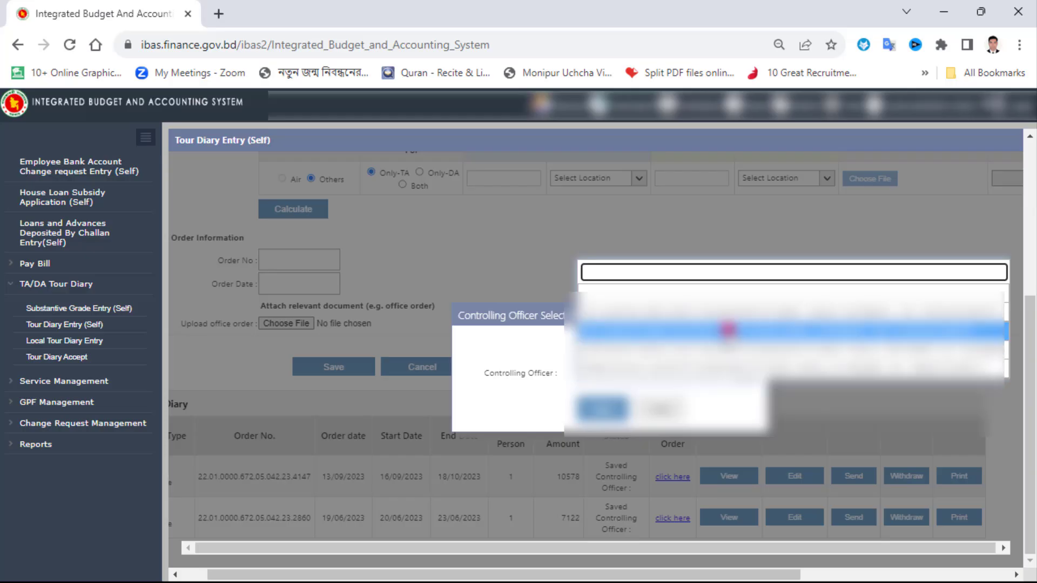
{"action": "left_click", "coordinate": [728, 328]}
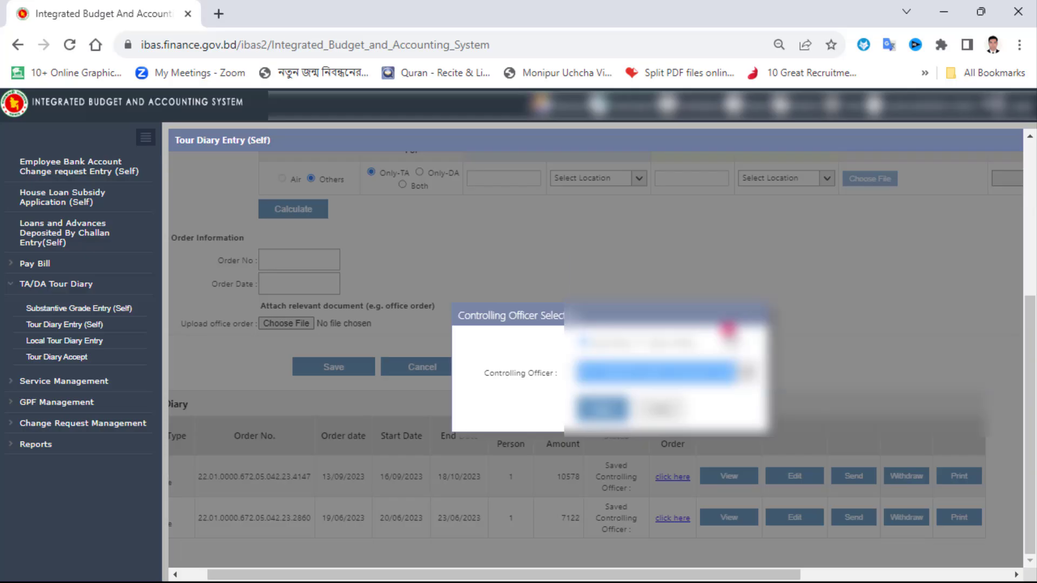
{"action": "left_click", "coordinate": [603, 411]}
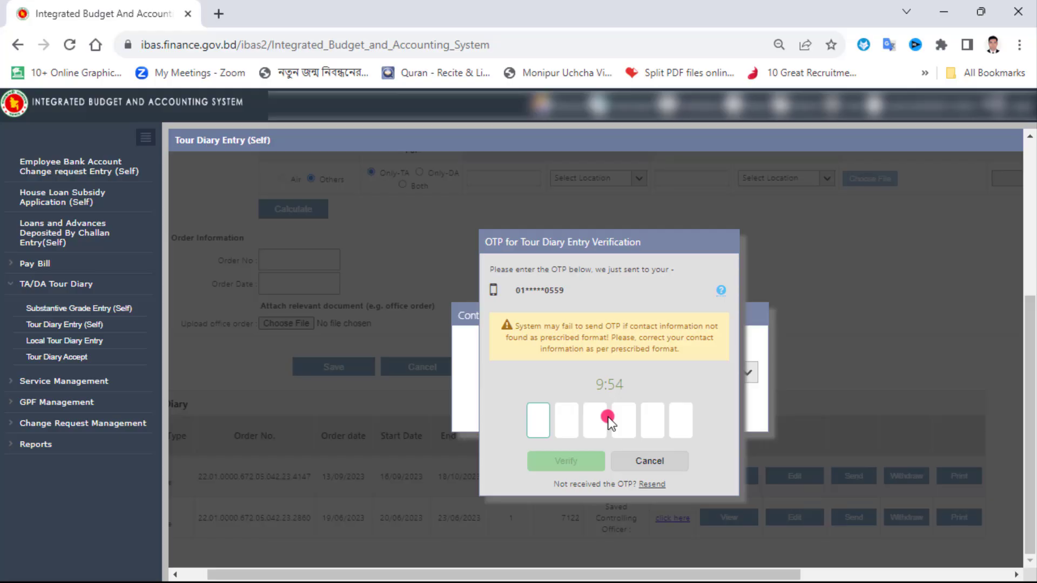
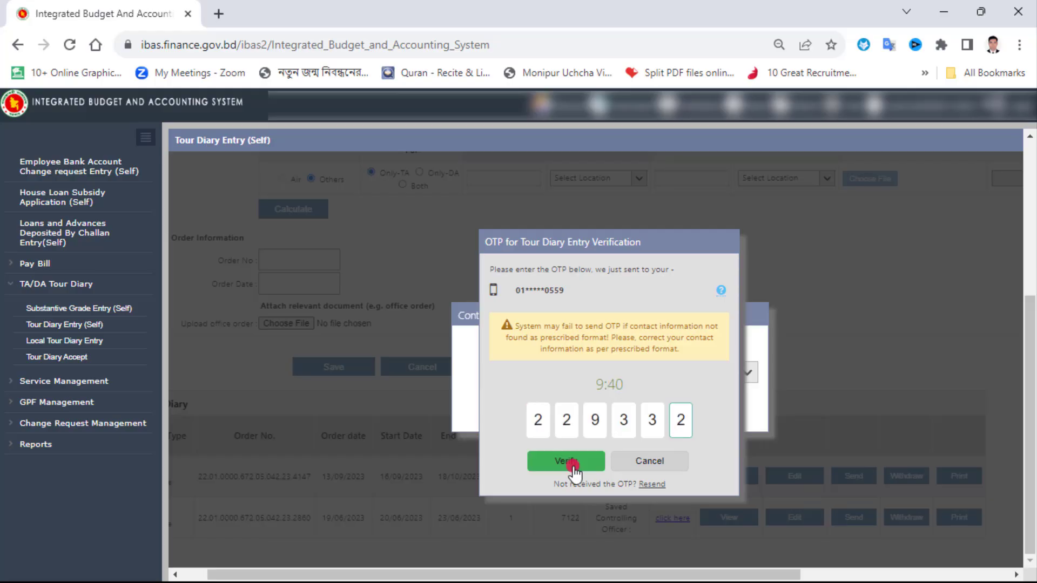
Enter the OTP to verify the submission of the 13/09/2023 tour diary and acknowledge the notice
{"action": "left_click", "coordinate": [573, 465]}
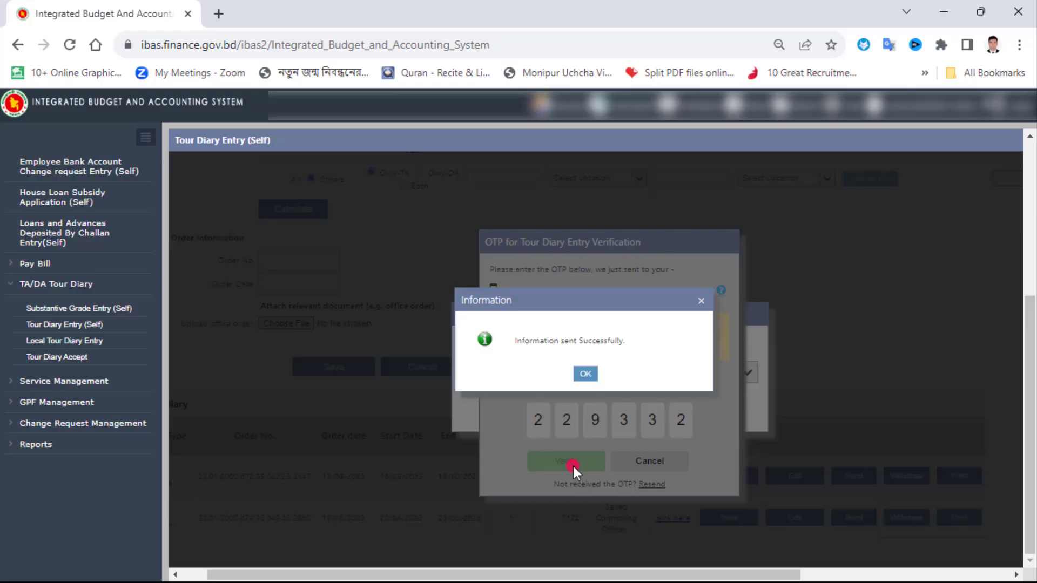
{"action": "left_click", "coordinate": [593, 378]}
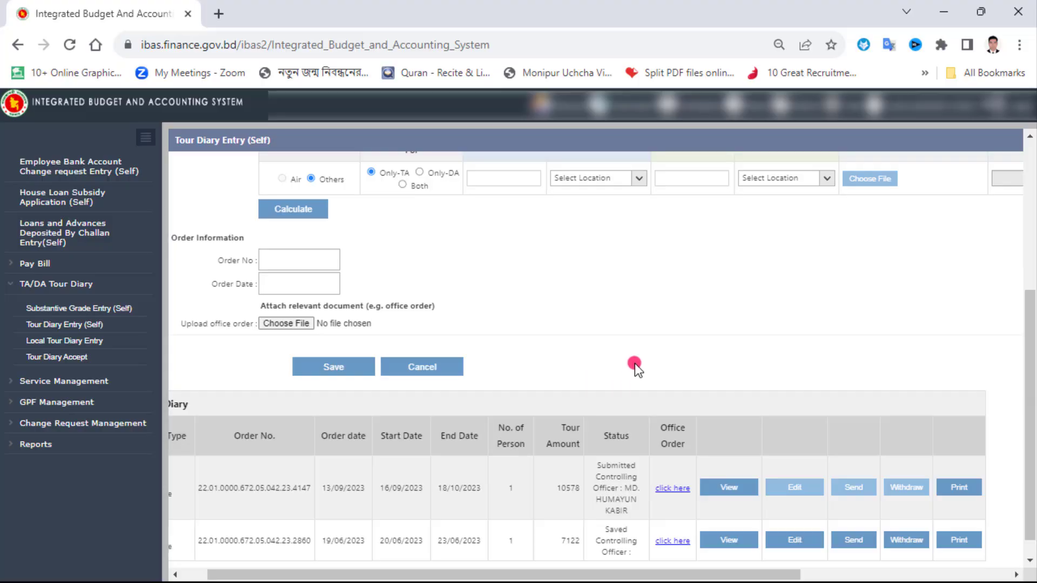
Send the tour diary with order date 19/06/2023 to the controlling officer selected from the officer list
{"action": "scroll", "coordinate": [633, 362], "scroll_direction": "down", "scroll_amount": 1}
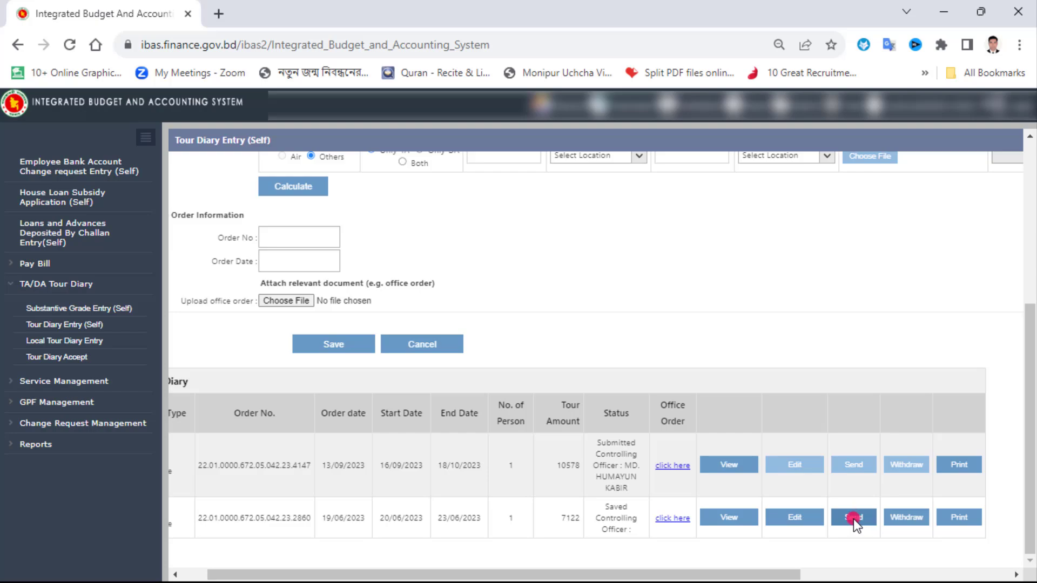
{"action": "left_click", "coordinate": [853, 517]}
{"action": "left_click", "coordinate": [750, 370]}
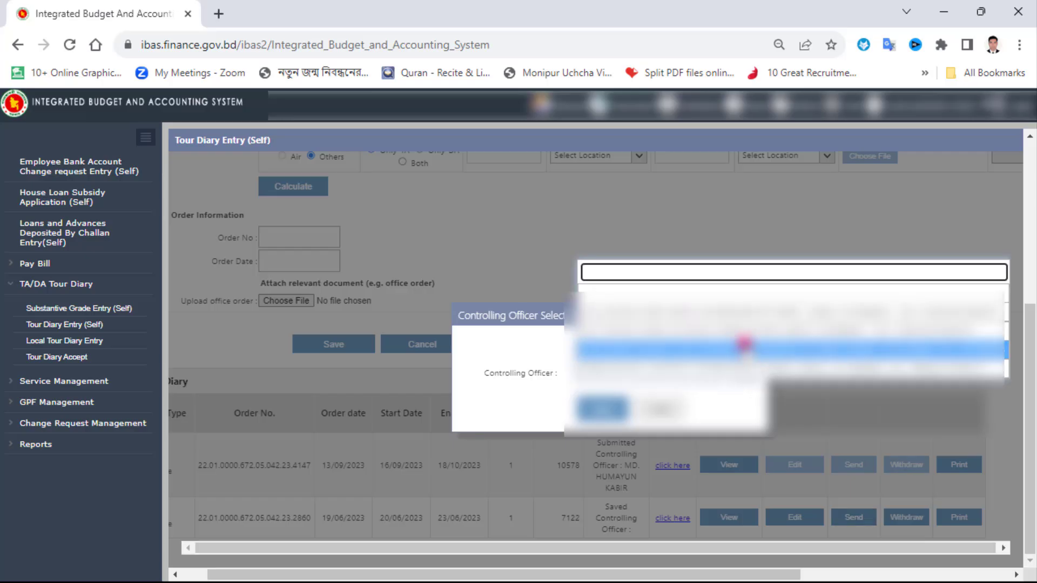
{"action": "left_click", "coordinate": [750, 370]}
{"action": "left_click", "coordinate": [615, 408]}
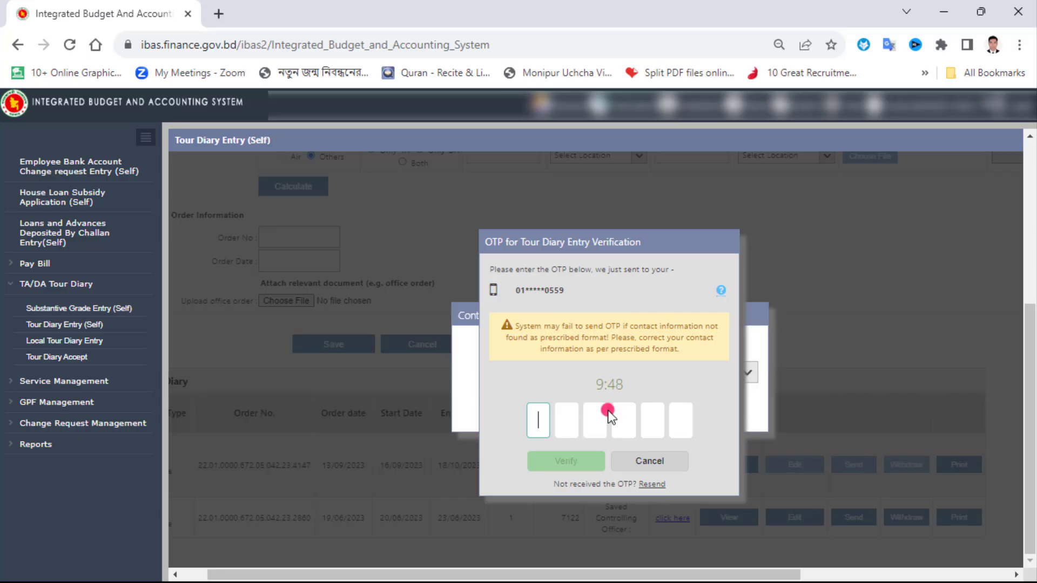
Enter the OTP to verify the submission of the 19/06/2023 tour diary and dismiss the notice
{"action": "left_click", "coordinate": [585, 463]}
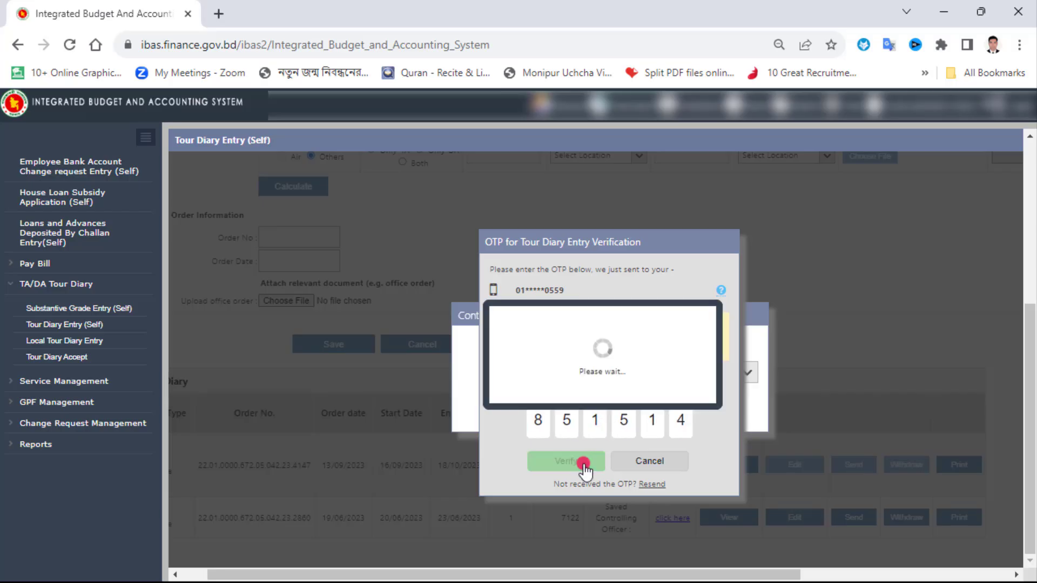
{"action": "left_click", "coordinate": [588, 373]}
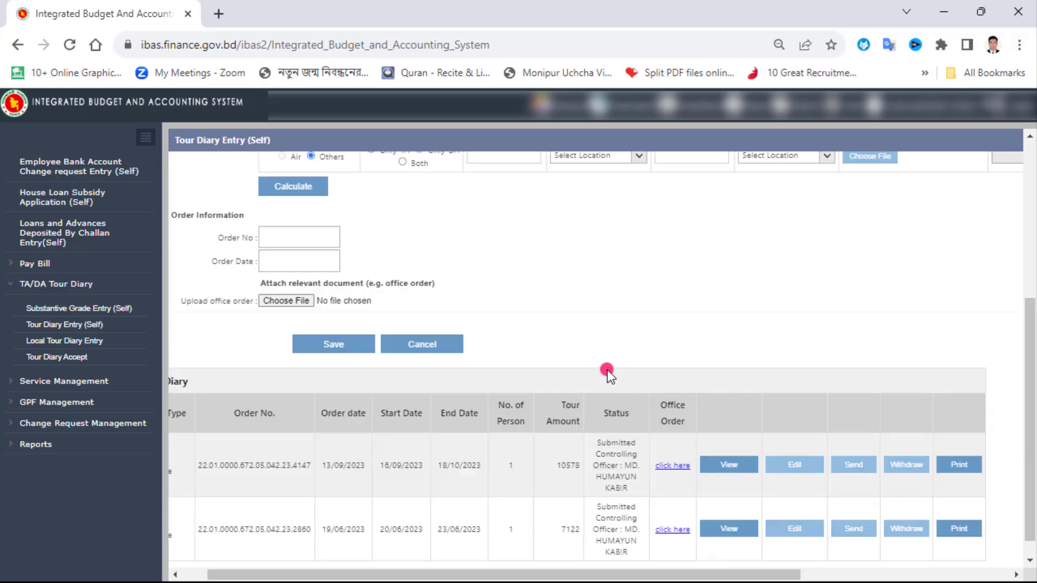